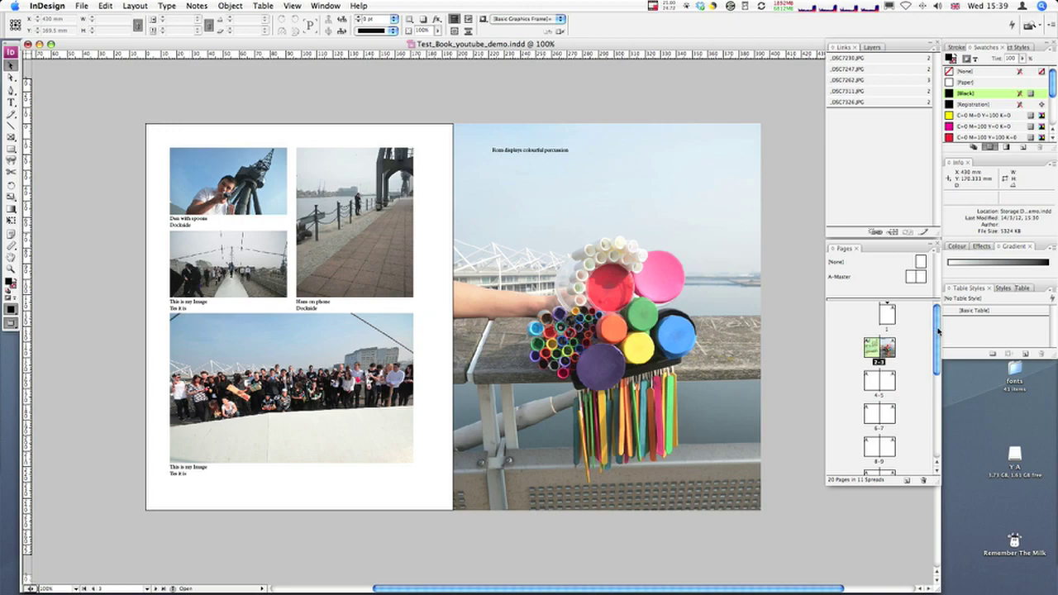
Browse the PDF export presets and dismiss them without exporting
scroll(938, 331, down, 6)
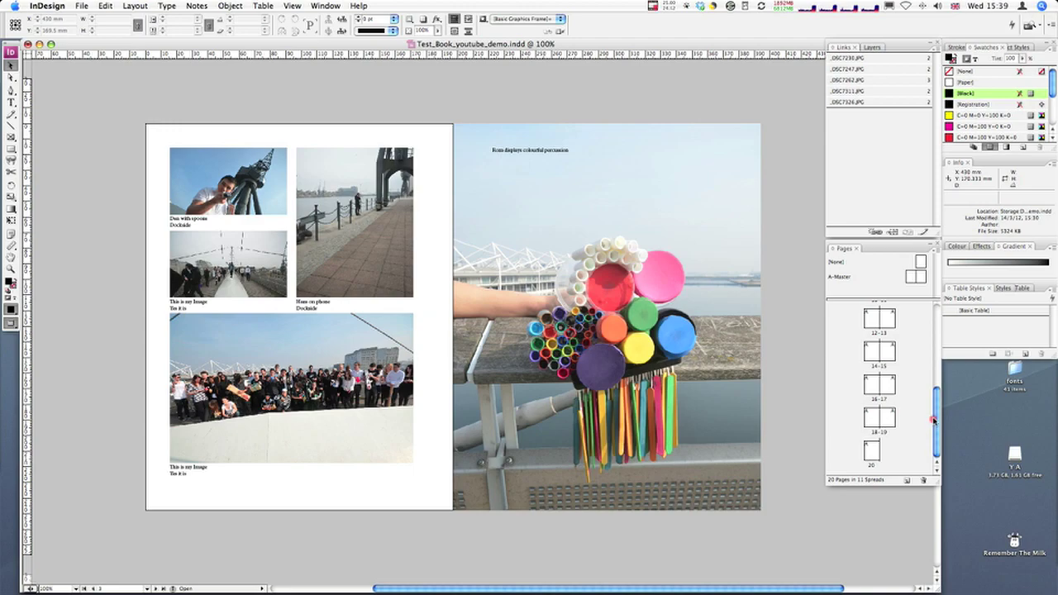
drag(934, 420, 937, 325)
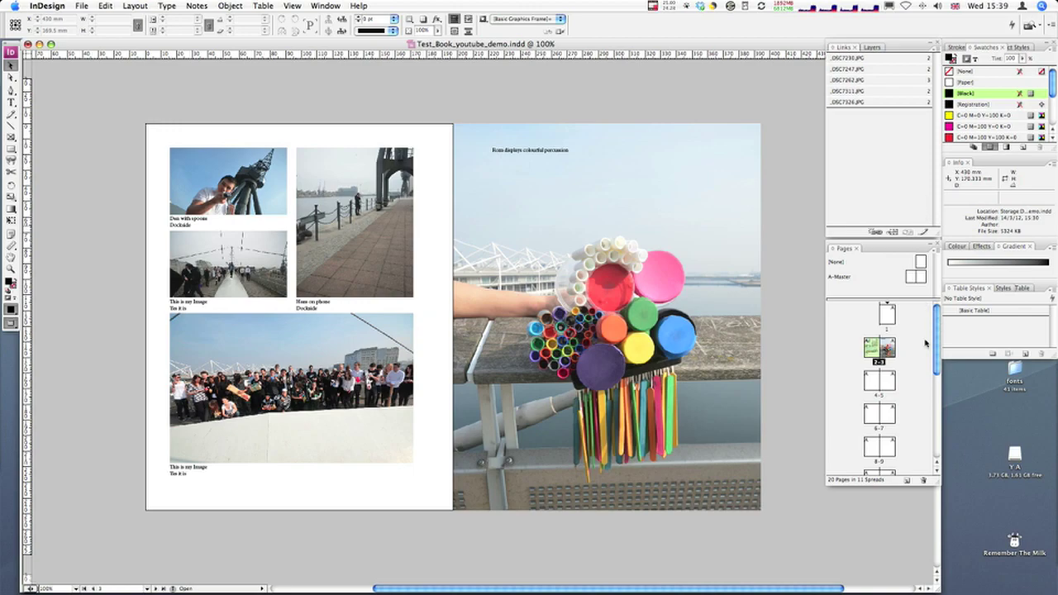
drag(939, 332, 937, 329)
drag(935, 334, 936, 325)
mouse_move(939, 334)
mouse_down()
mouse_move(934, 347)
mouse_move(928, 329)
mouse_up()
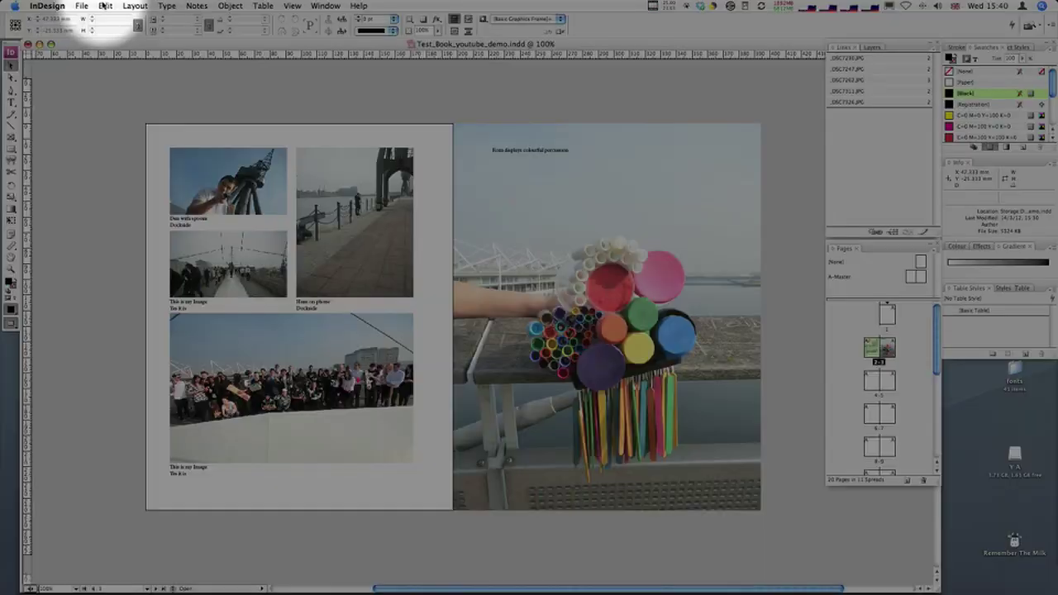
click(105, 6)
mouse_move(82, 6)
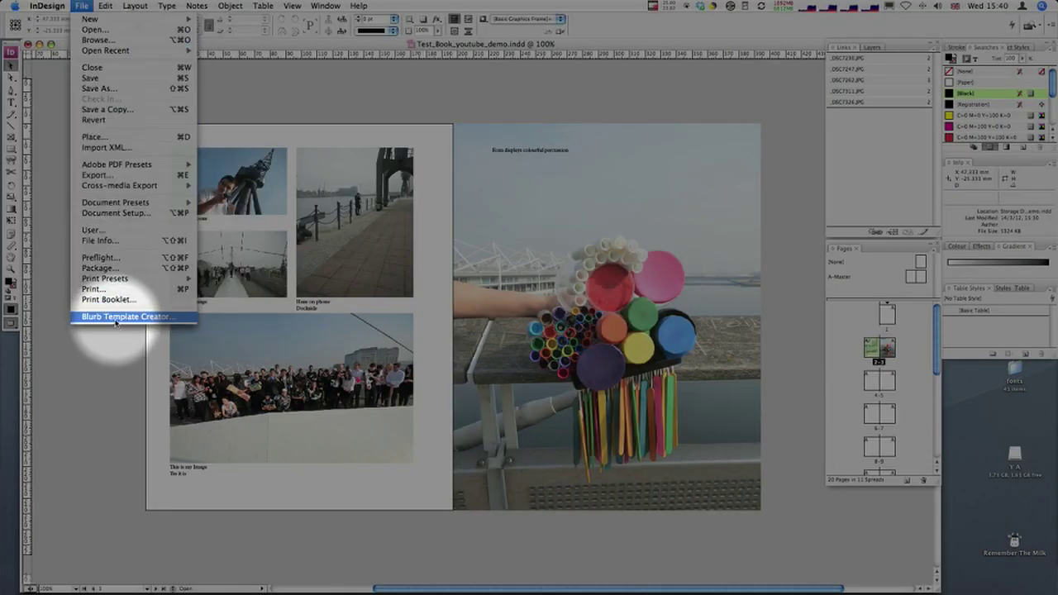
mouse_move(125, 166)
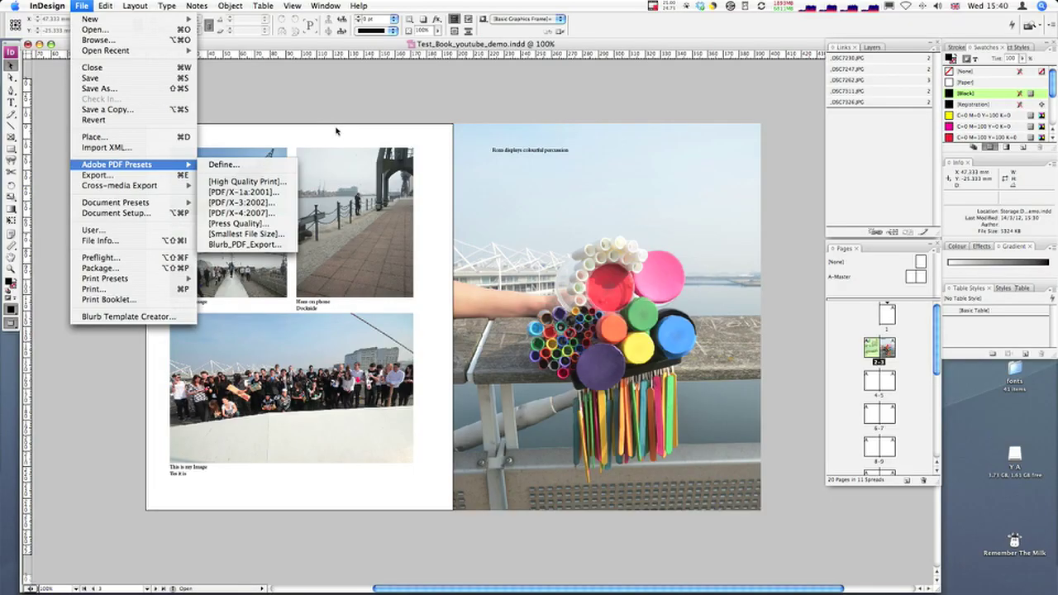
click(345, 134)
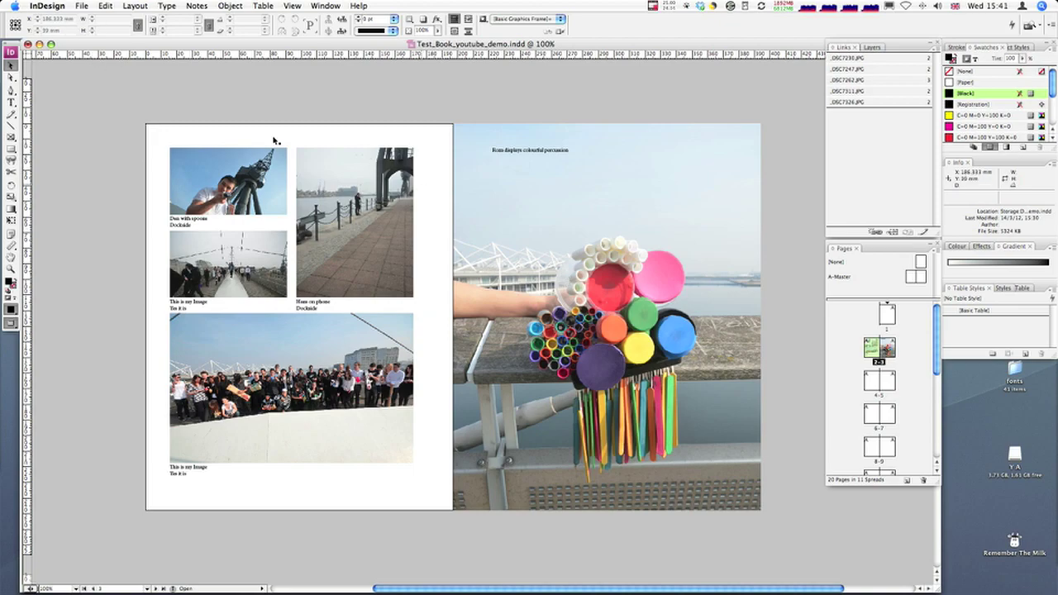
Run File > Preflight and view the font report: three fonts used, none missing
click(85, 7)
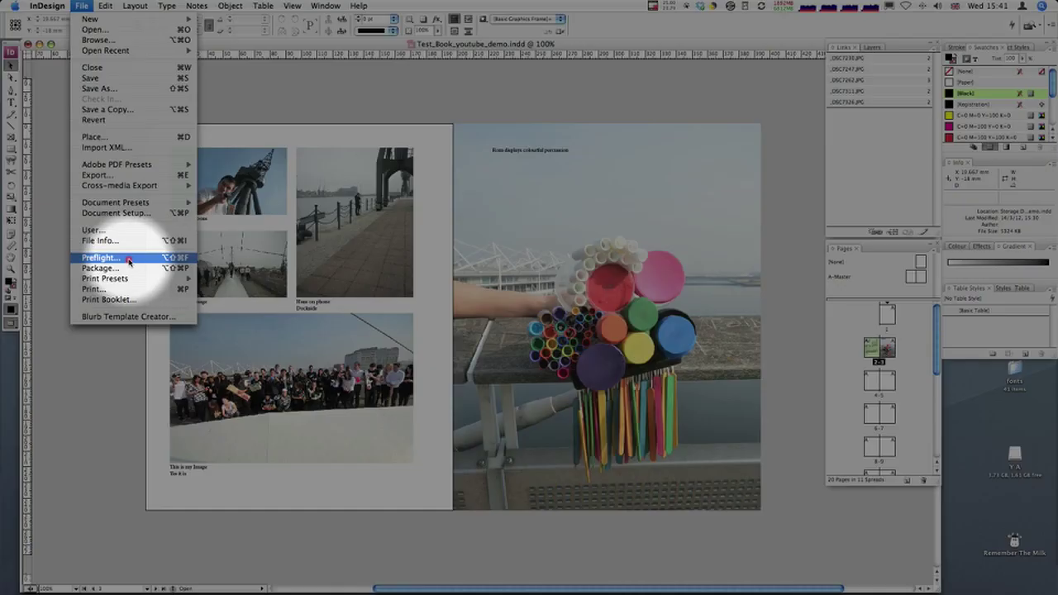
click(129, 261)
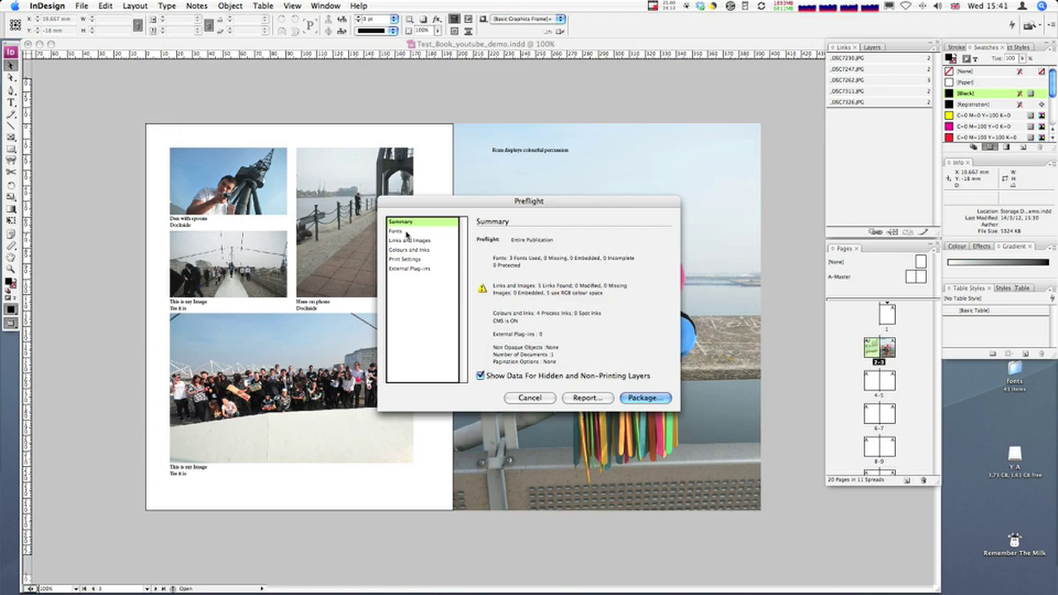
click(406, 235)
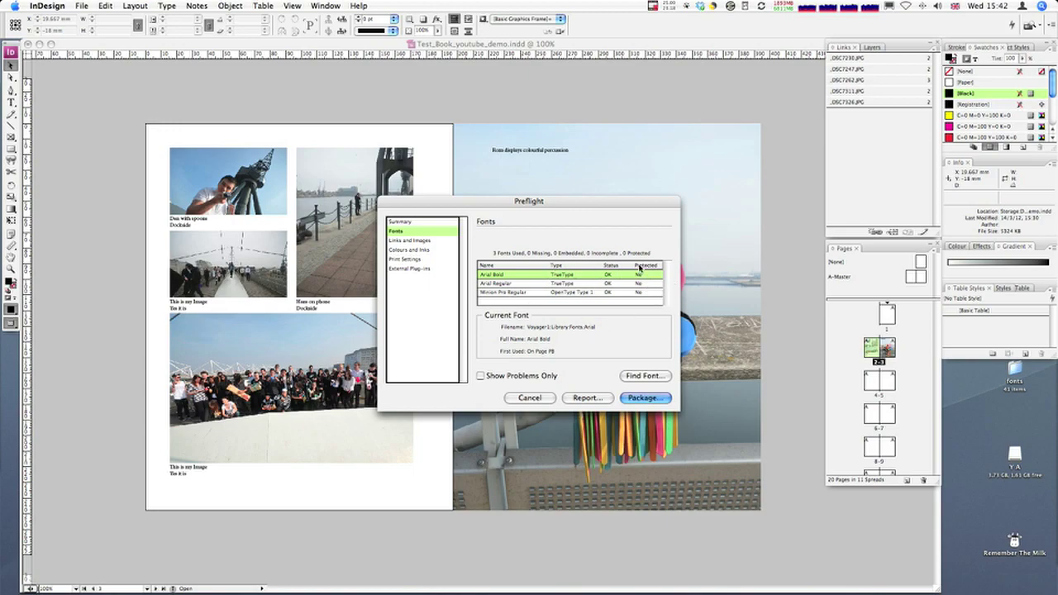
Use Find Font to locate the Minion Pro Regular captions, keeping Times as the replacement family
click(598, 293)
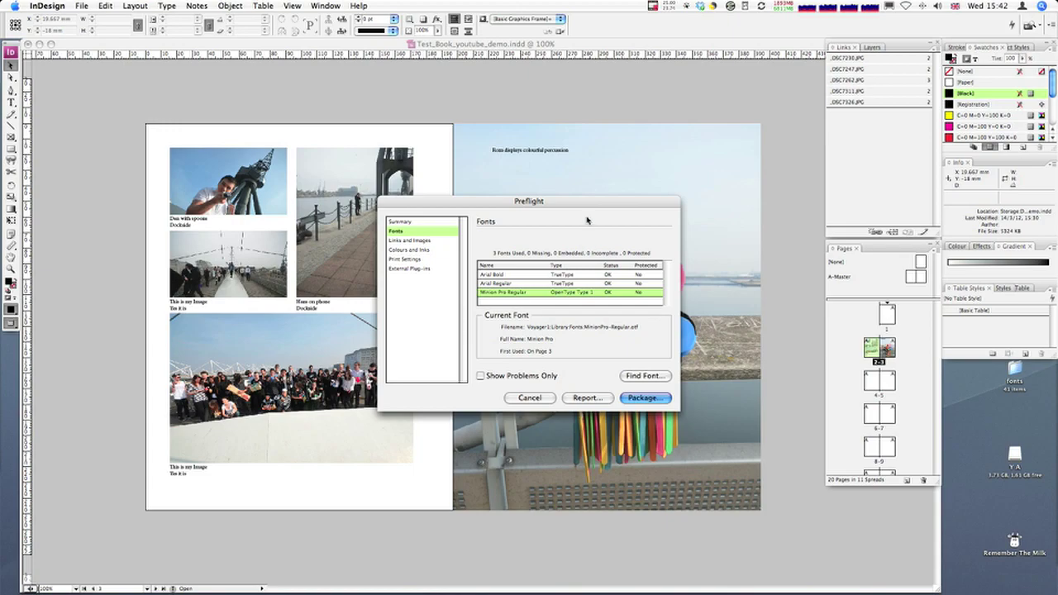
drag(581, 202, 550, 205)
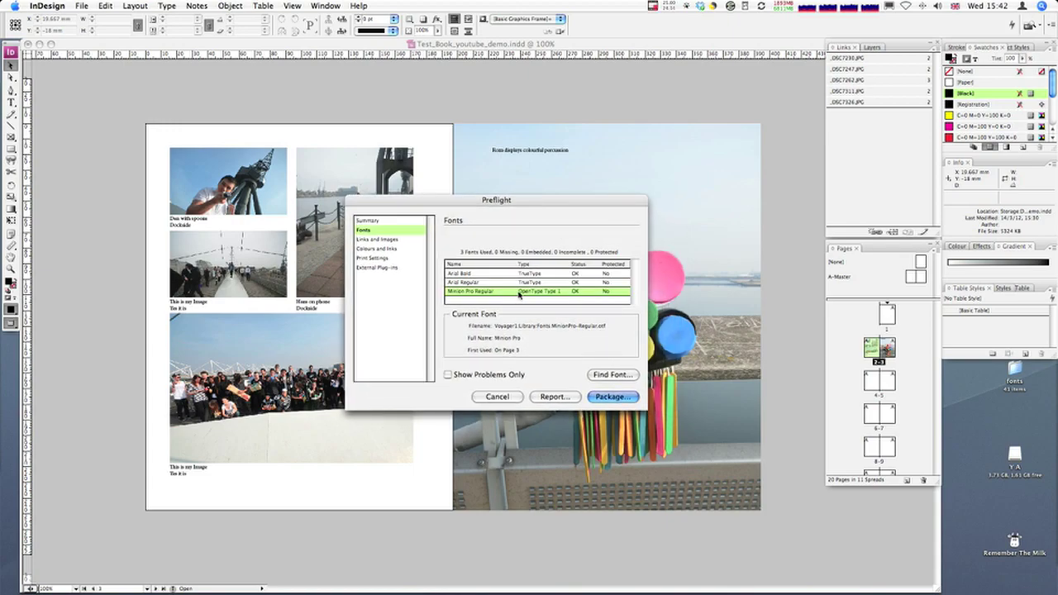
click(609, 375)
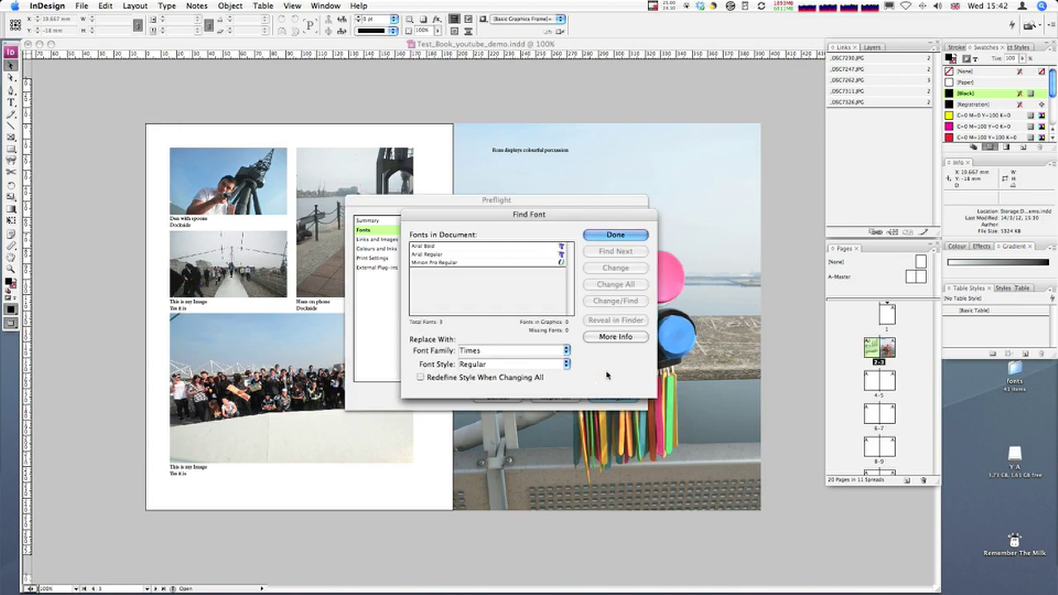
click(448, 263)
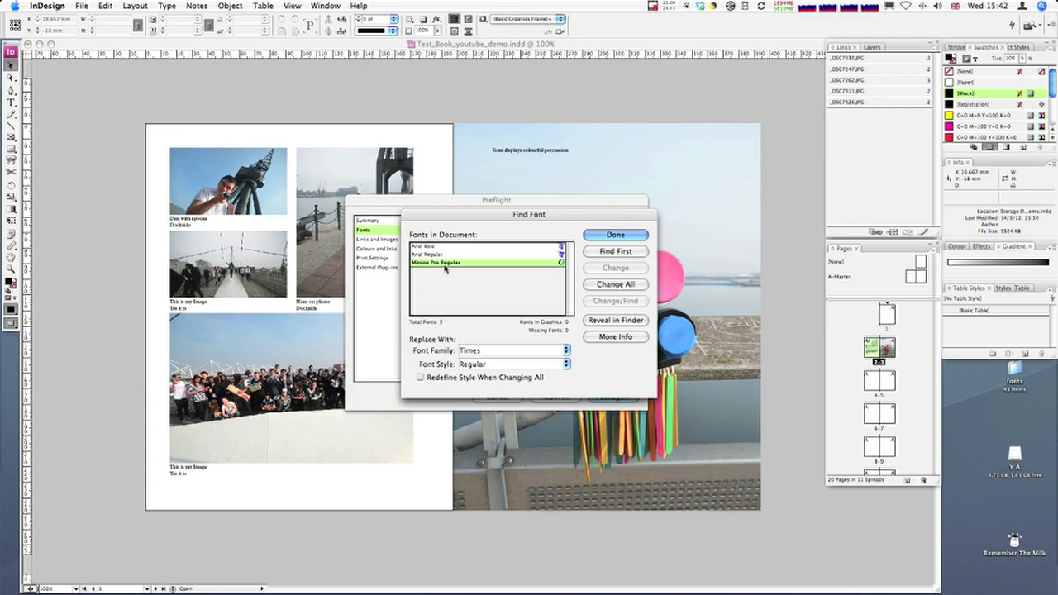
click(615, 251)
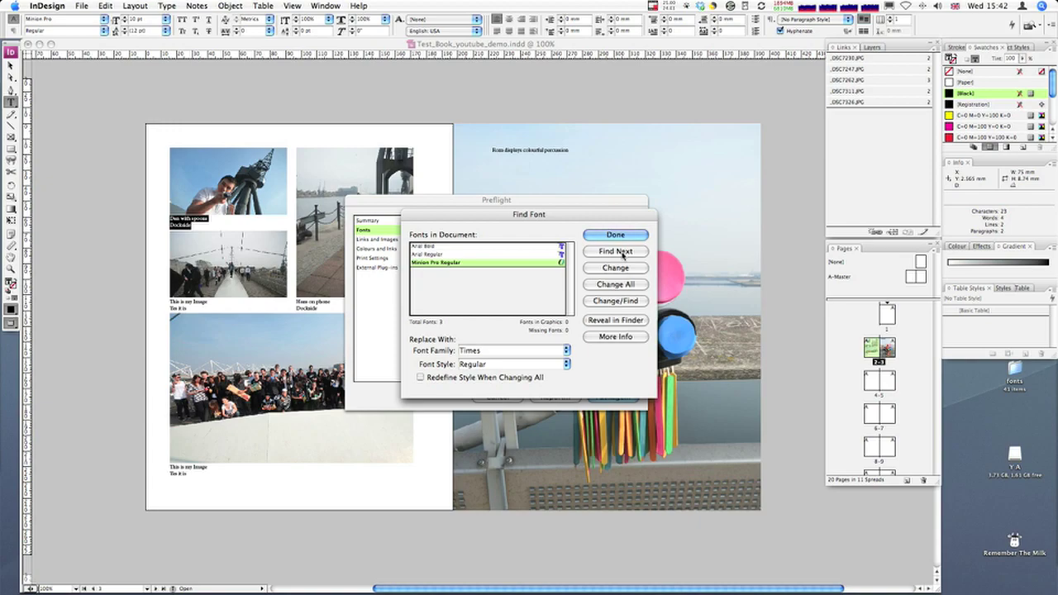
click(618, 251)
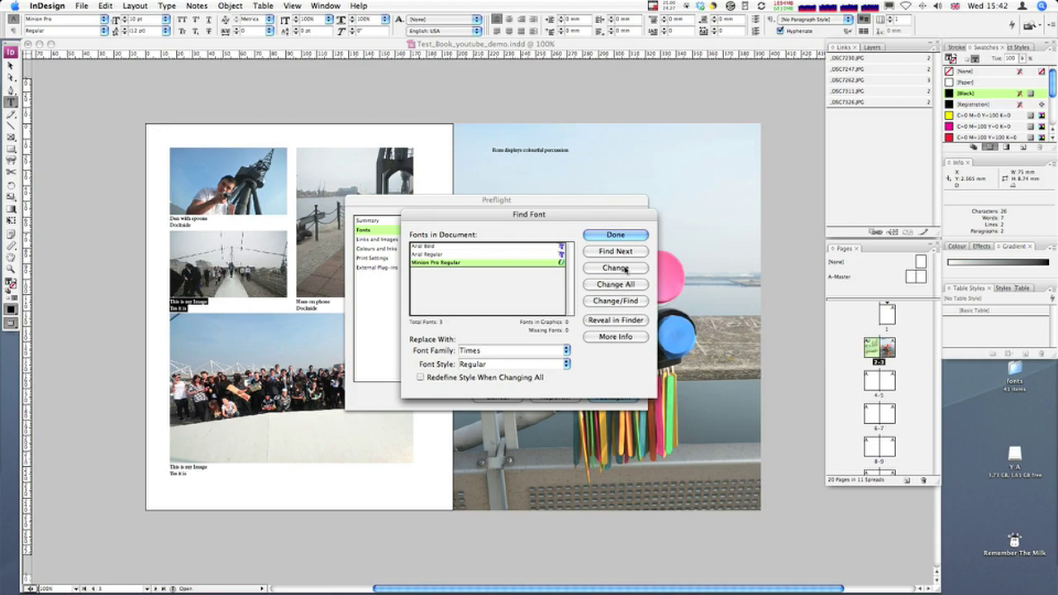
click(568, 349)
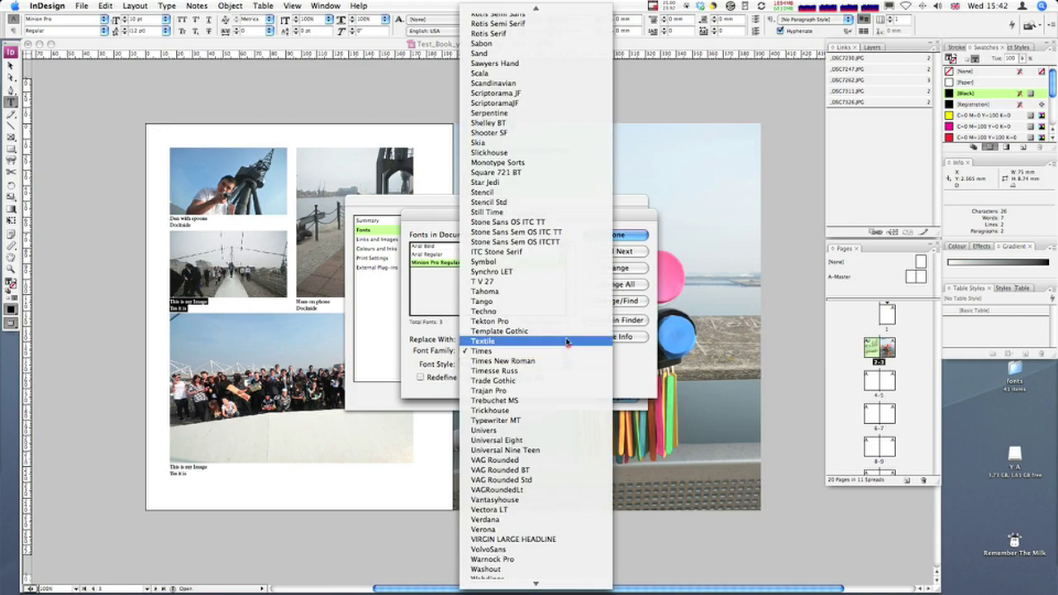
click(623, 364)
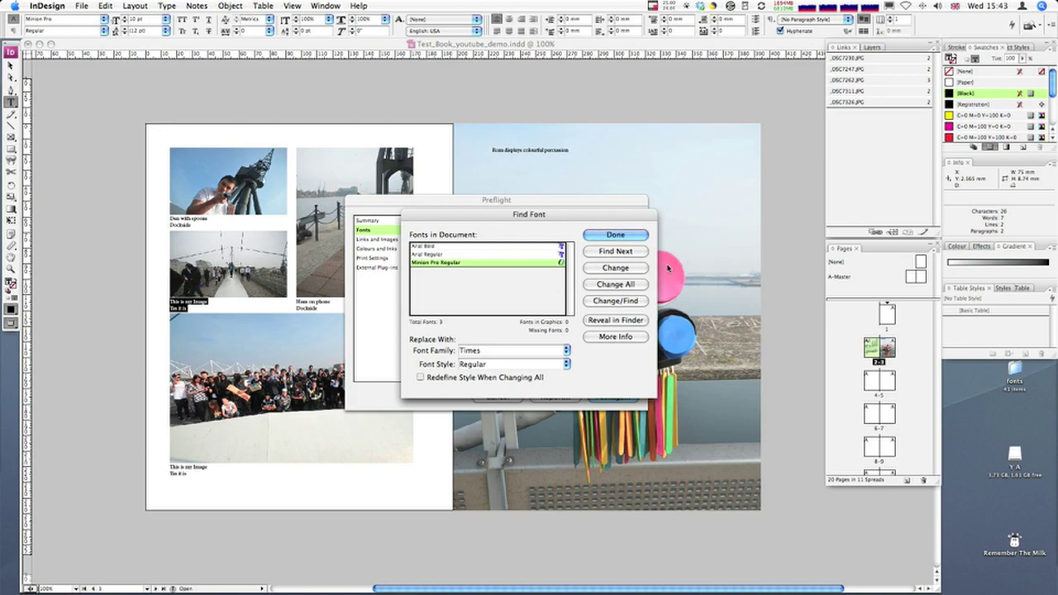
Close Find Font and review Links and Images: 5 RGB JPEGs, none missing or modified
click(615, 235)
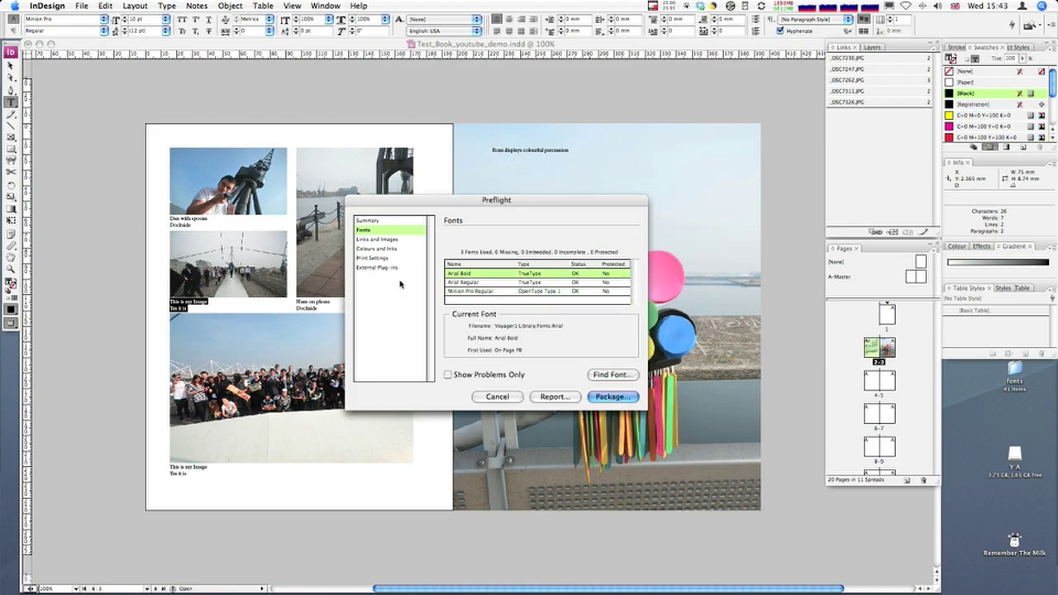
drag(518, 204, 512, 205)
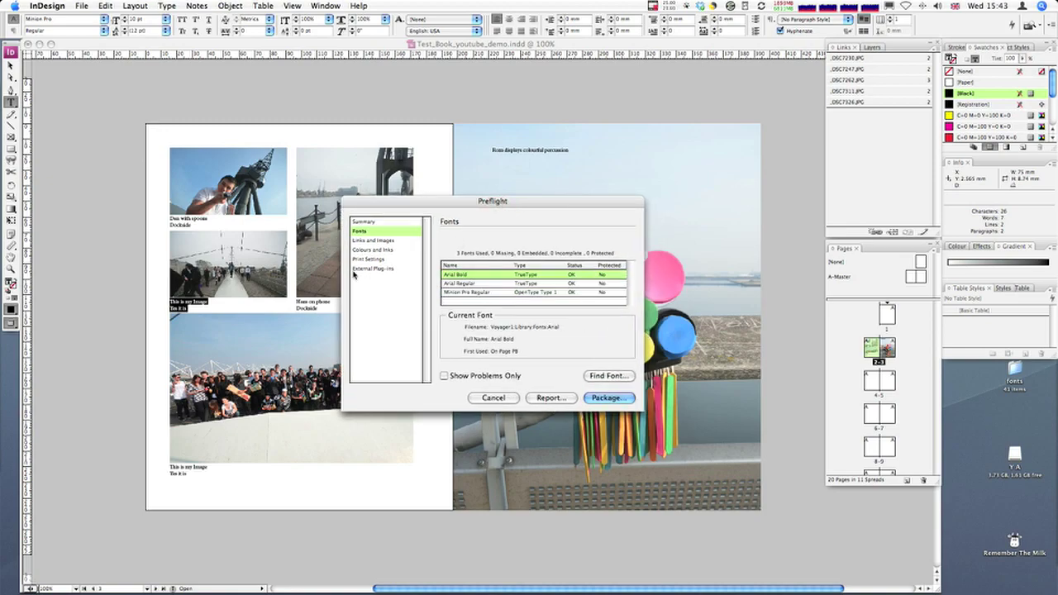
click(389, 241)
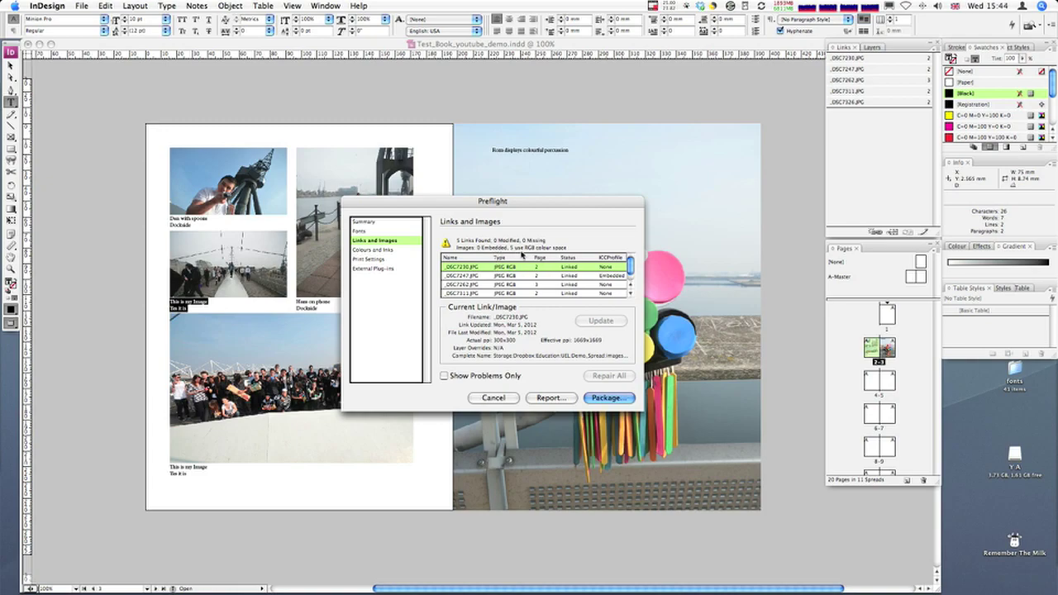
scroll(630, 267, down, 2)
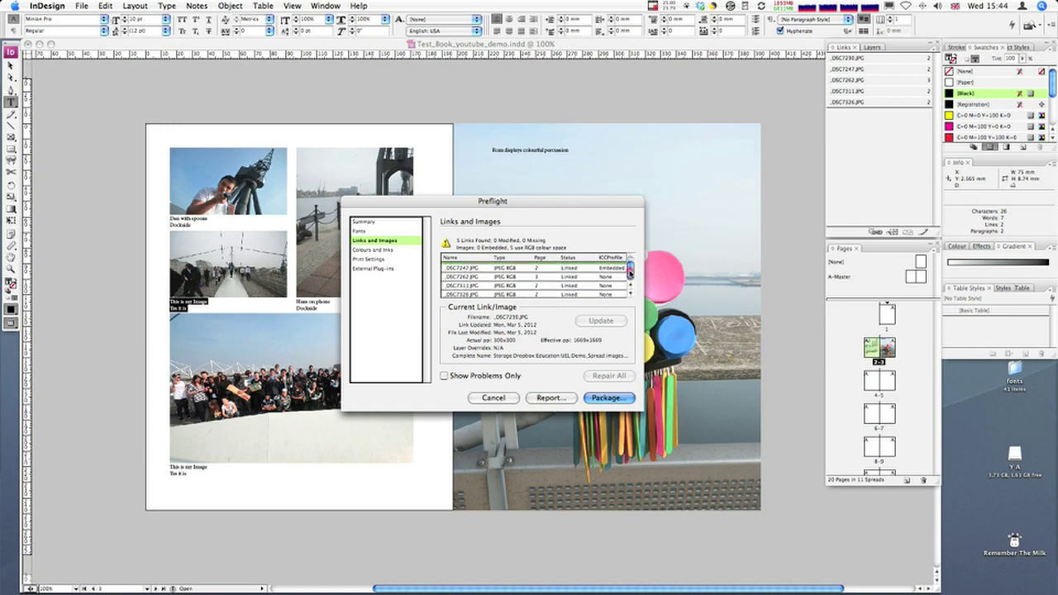
scroll(630, 267, up, 2)
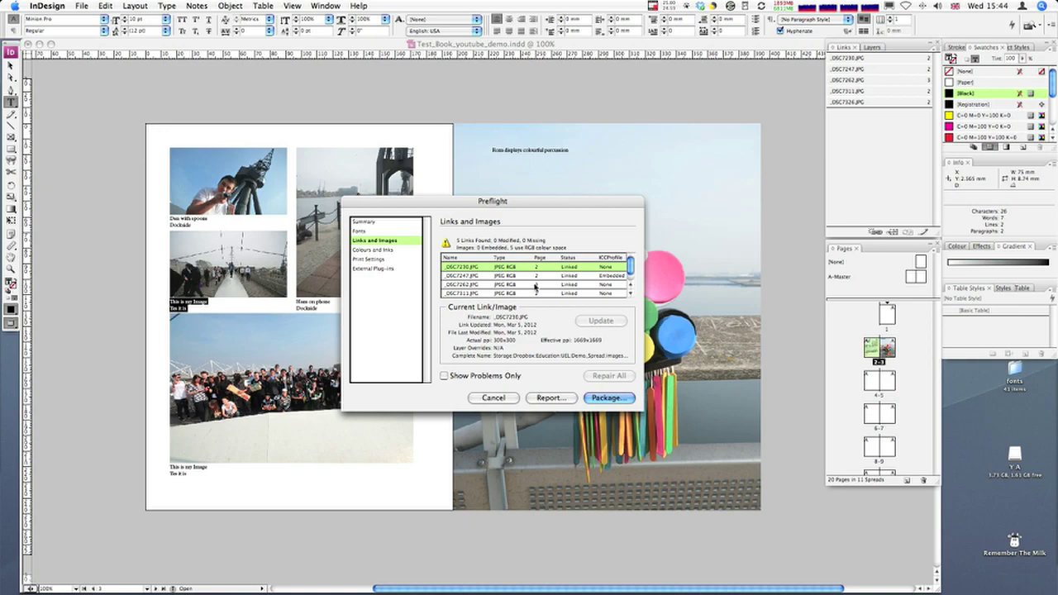
drag(541, 206, 536, 203)
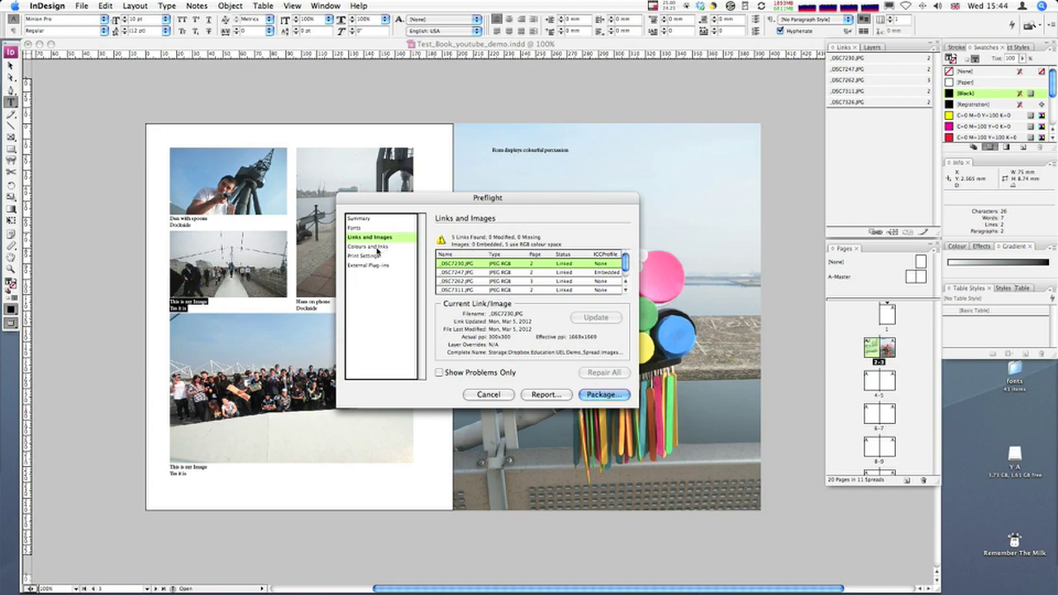
Check the colours, print settings and plug-ins reports, review the Summary, then cancel Preflight
click(372, 246)
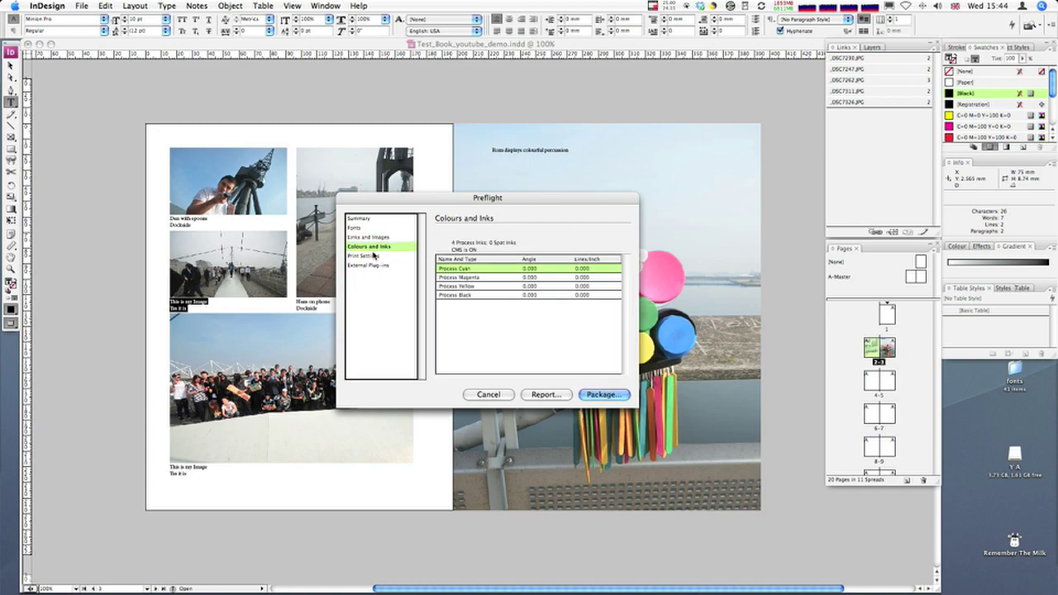
click(371, 257)
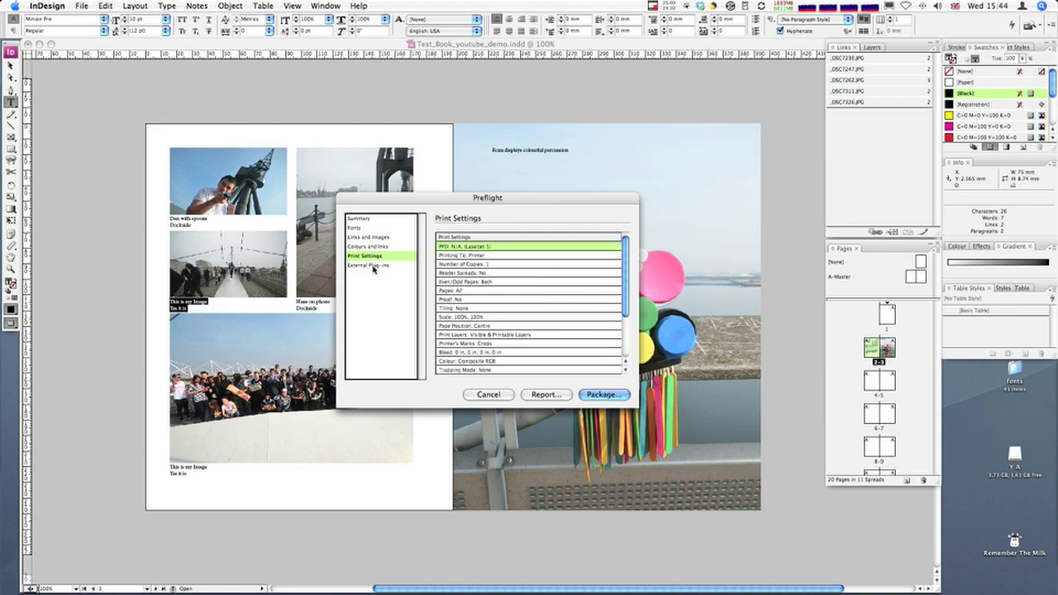
click(372, 266)
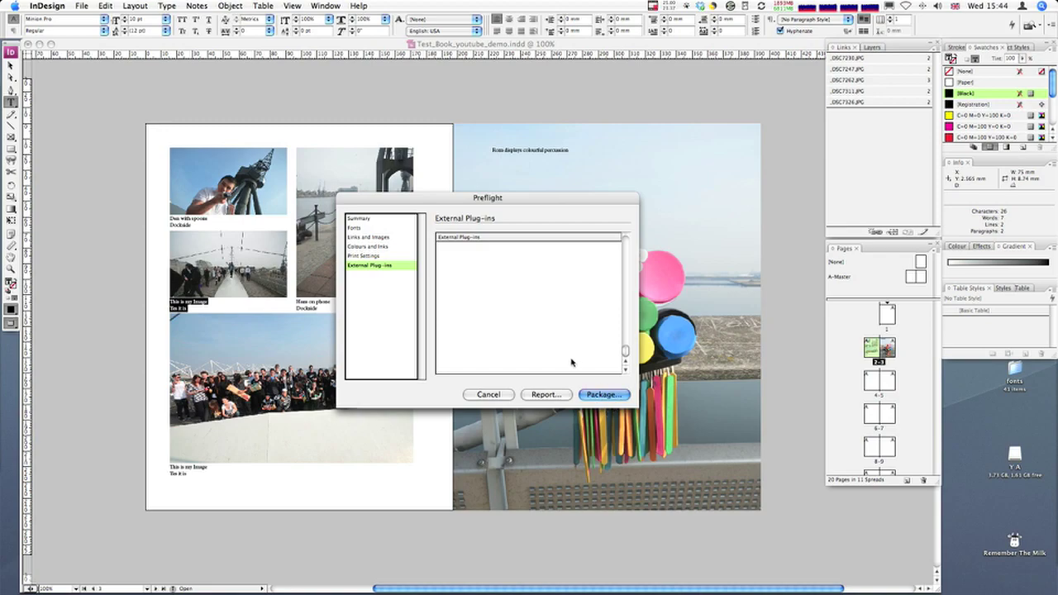
drag(517, 203, 508, 205)
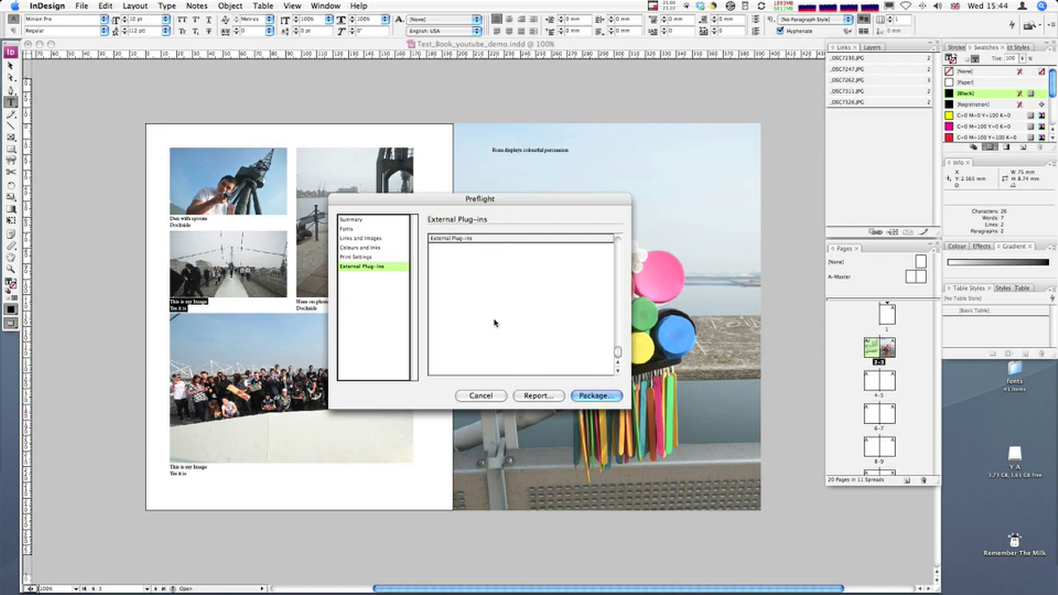
click(370, 219)
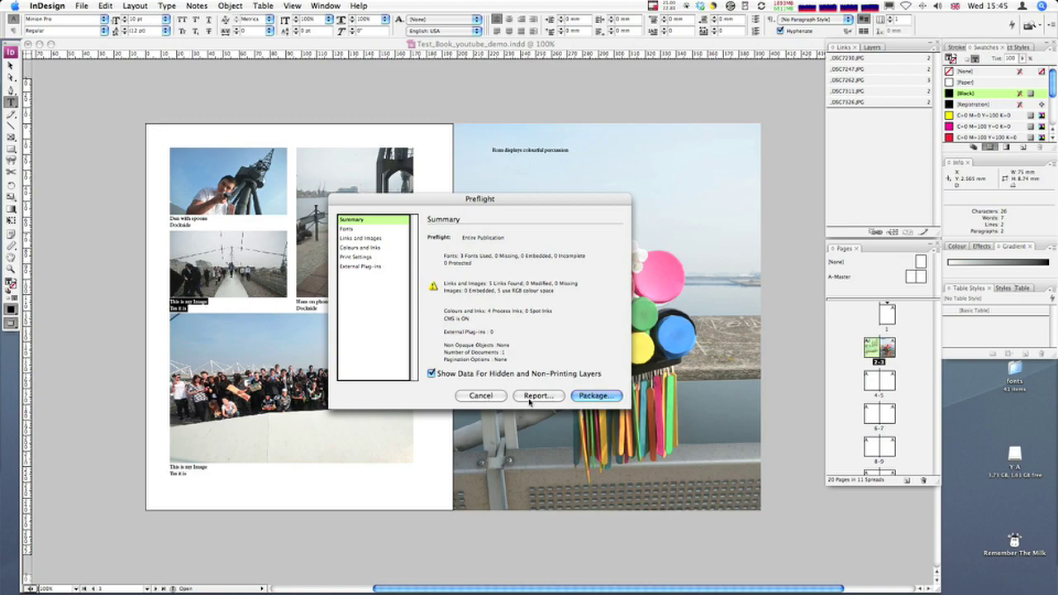
click(481, 396)
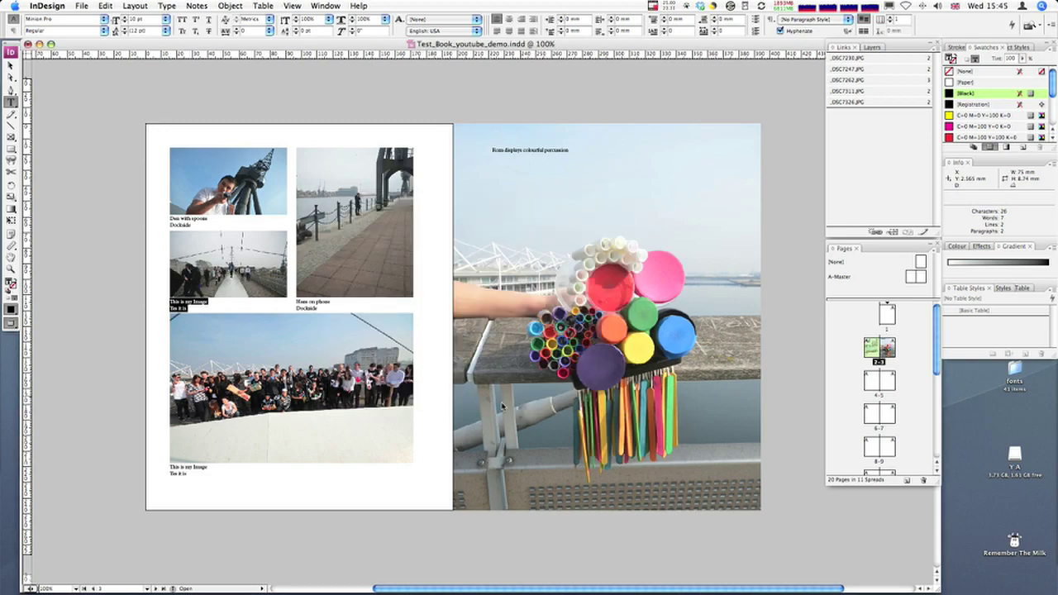
Export with the Blurb_PDF_Export preset to the output folder, replacing the existing spread PDF
click(83, 6)
mouse_move(110, 169)
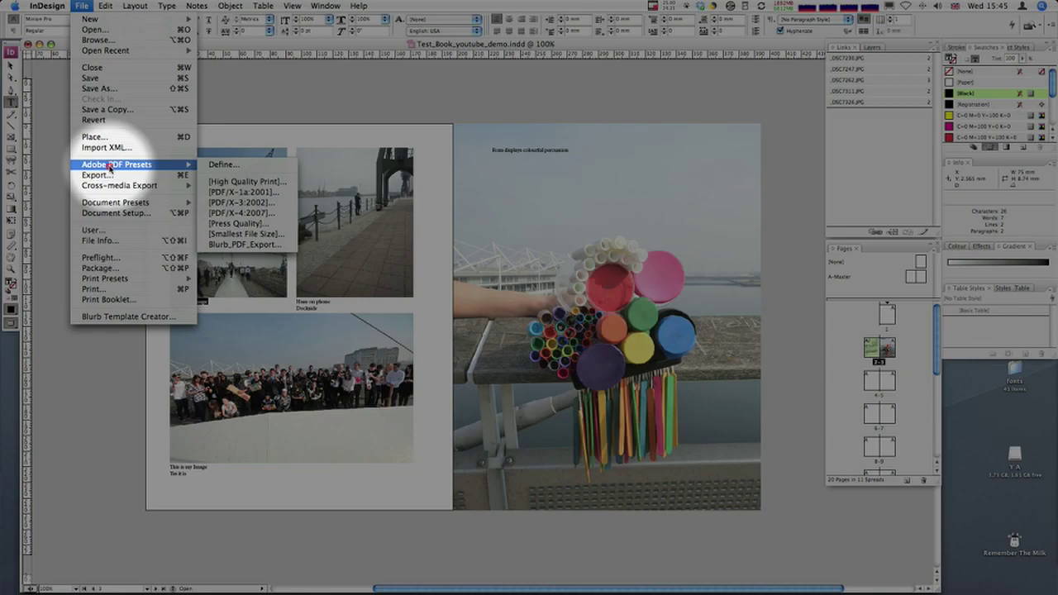
mouse_move(165, 164)
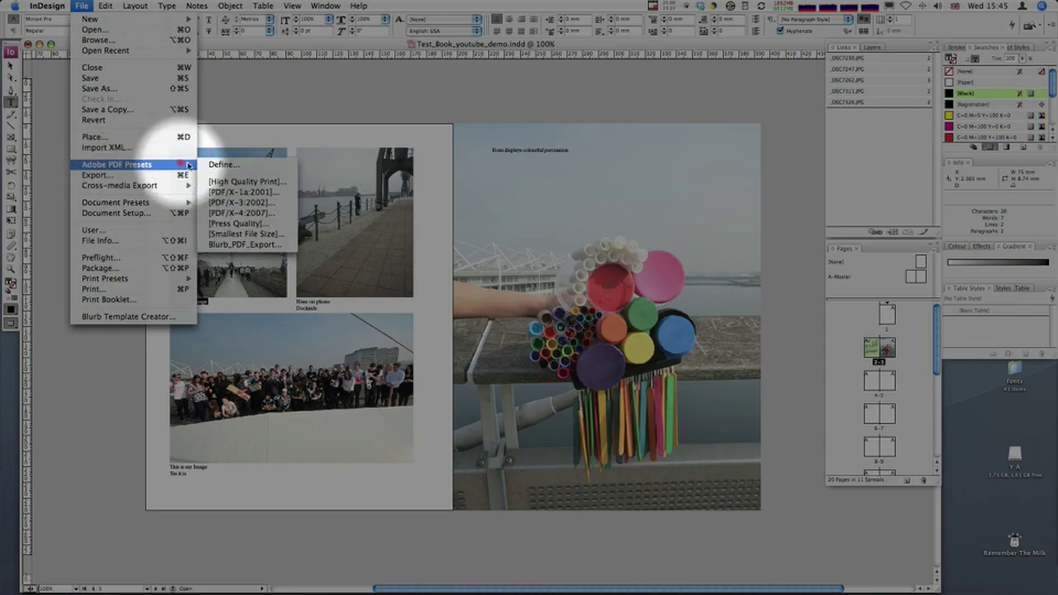
click(228, 244)
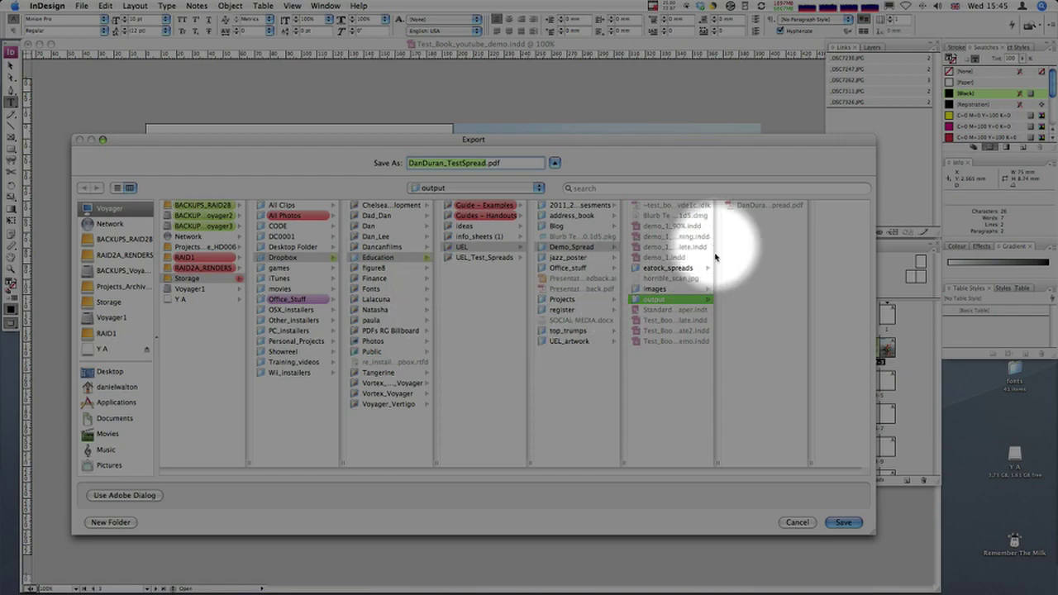
click(657, 298)
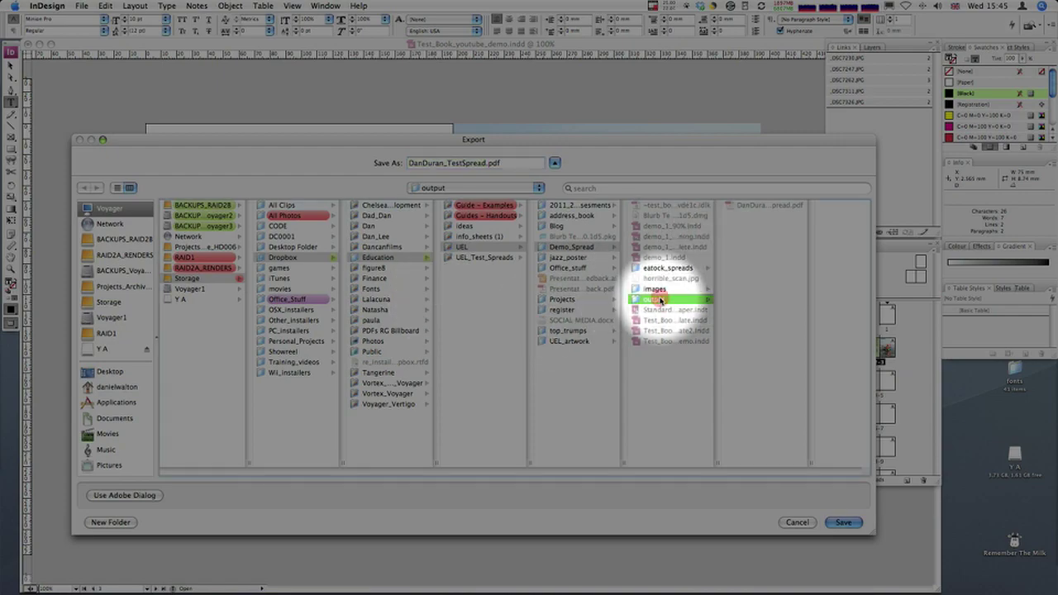
click(843, 523)
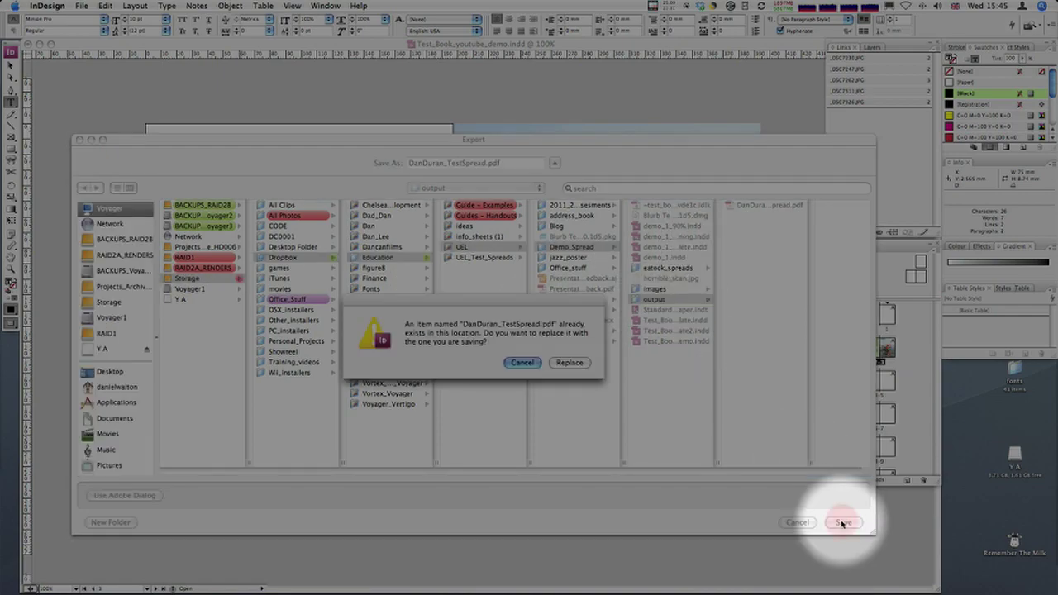
click(556, 364)
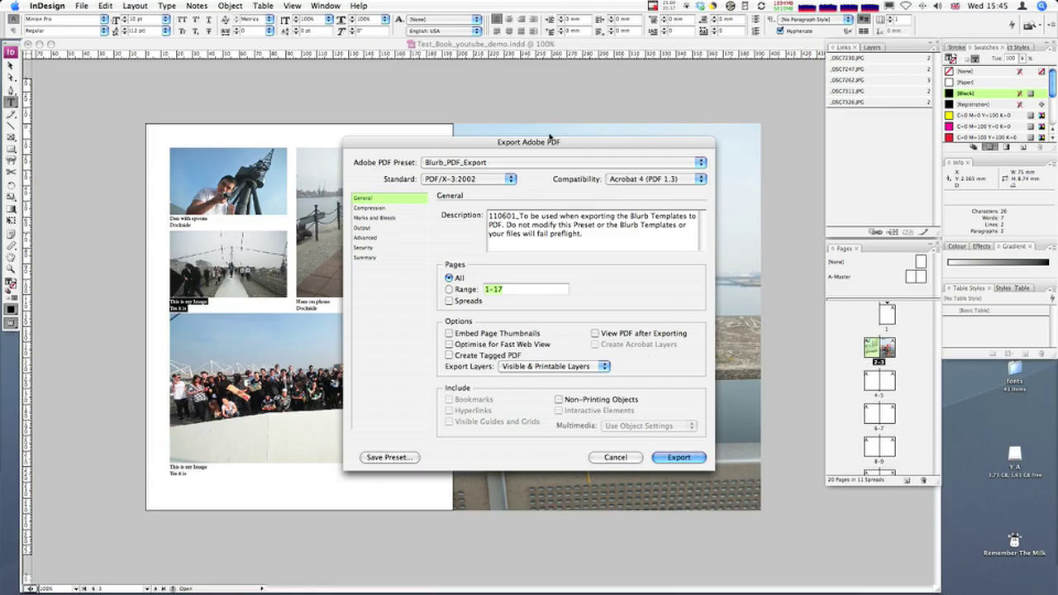
Export all pages as PDF/X-3:2002 with the Blurb_PDF_Export settings
drag(549, 137, 527, 131)
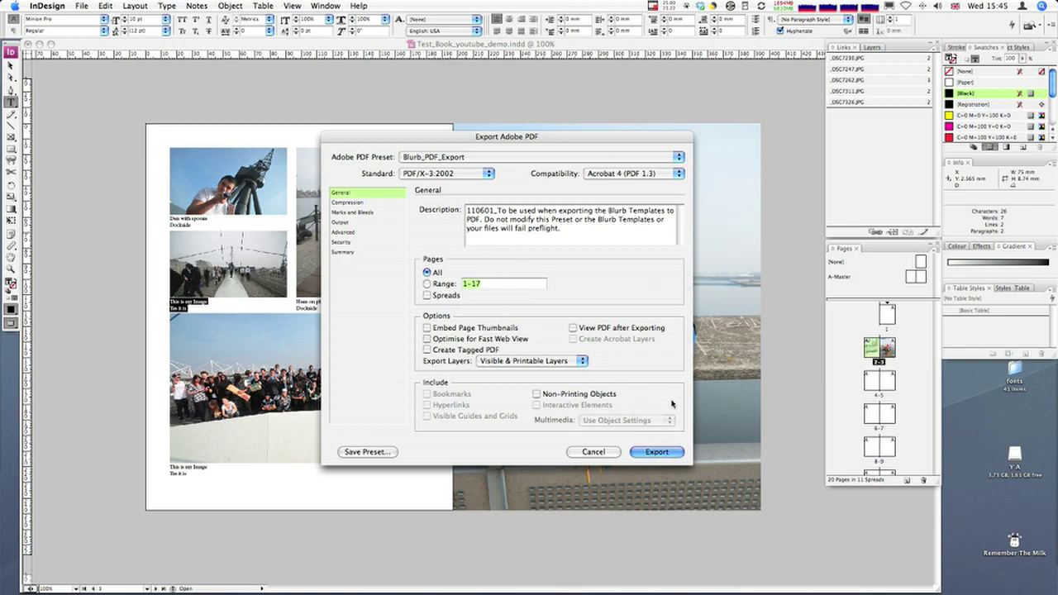
click(656, 454)
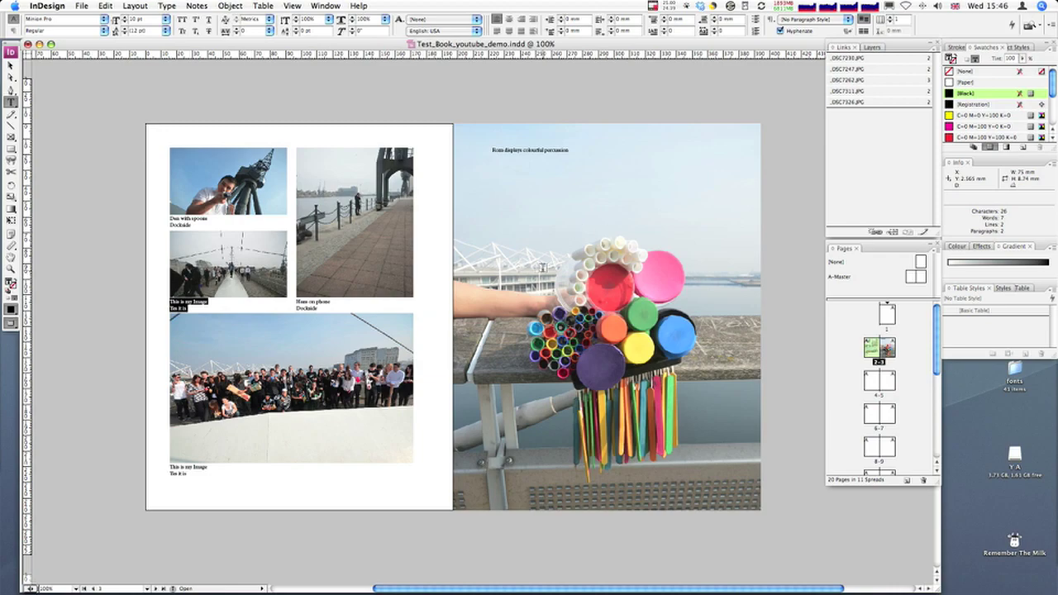
Close Test_Book_youtube_demo.indd with Don't Save and bring the Finder desktop forward
click(82, 6)
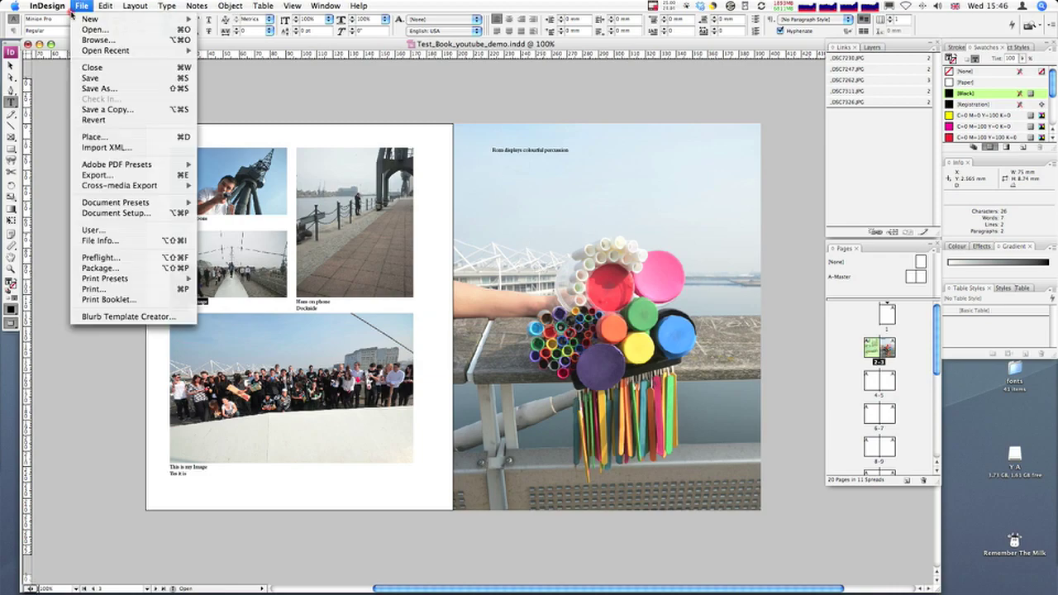
click(60, 107)
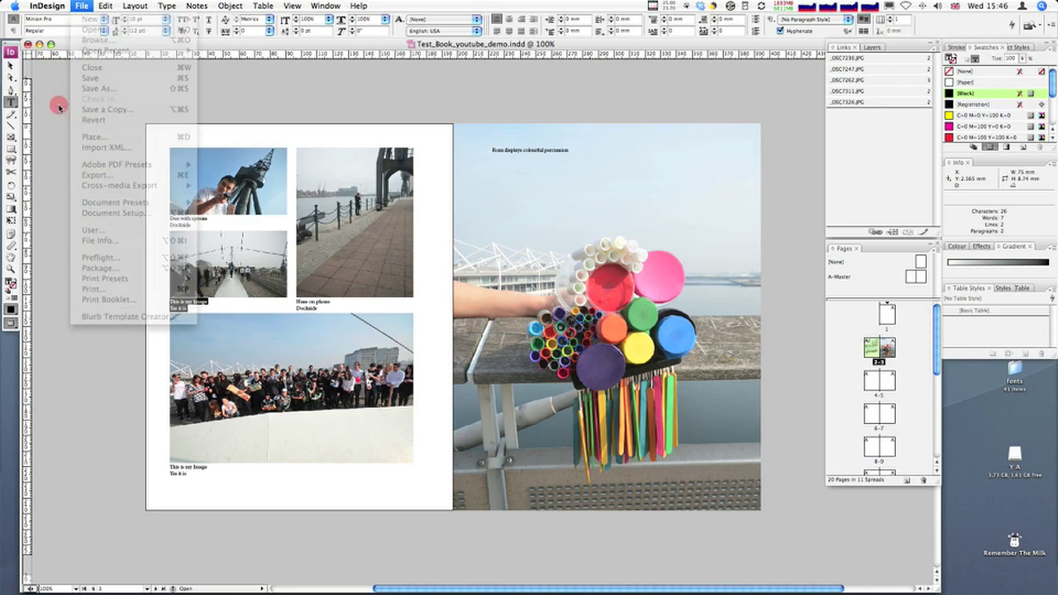
click(28, 44)
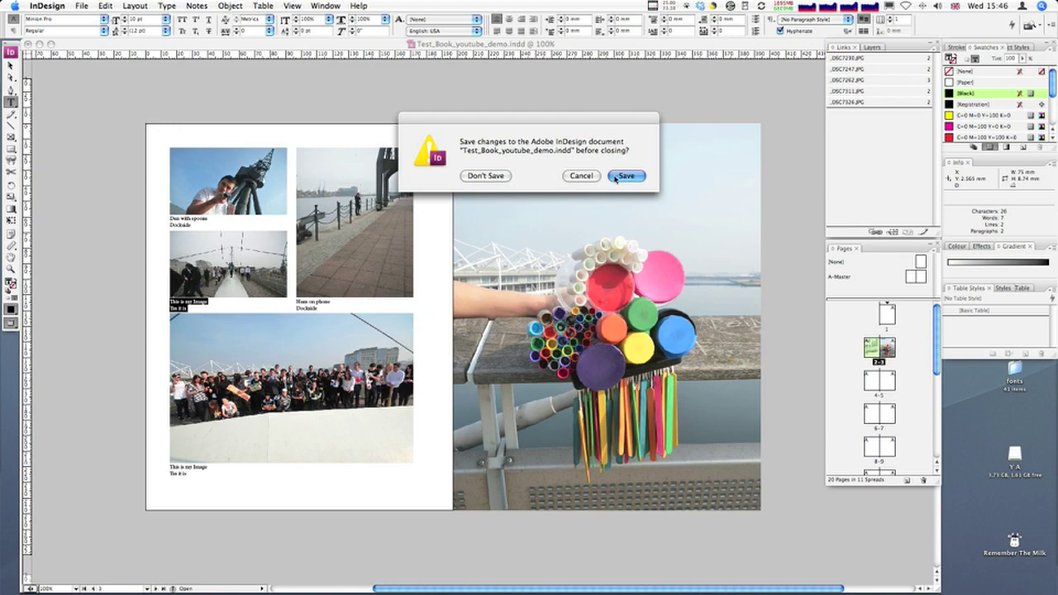
click(493, 175)
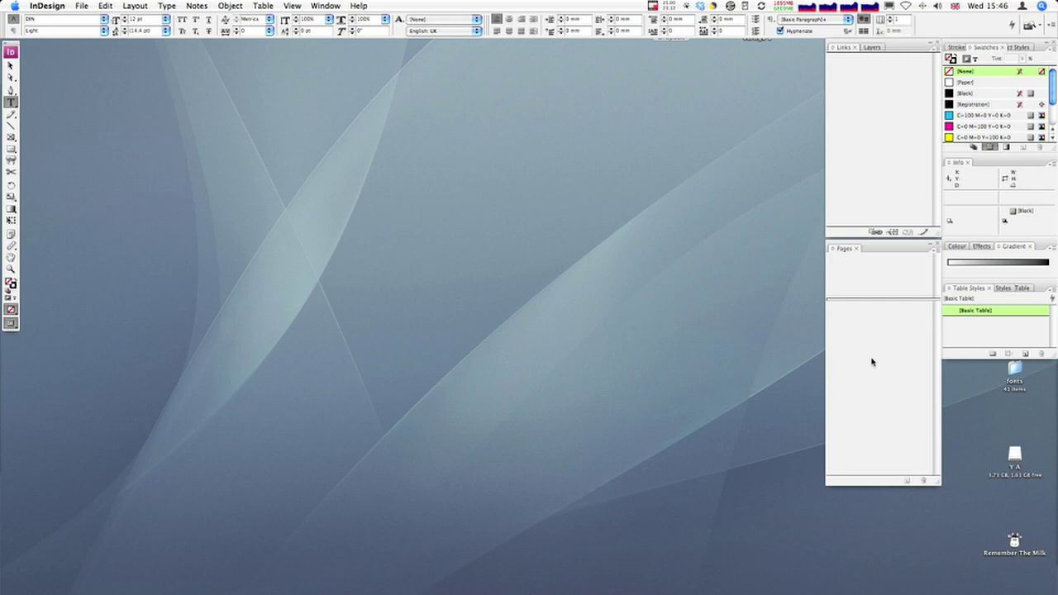
click(500, 326)
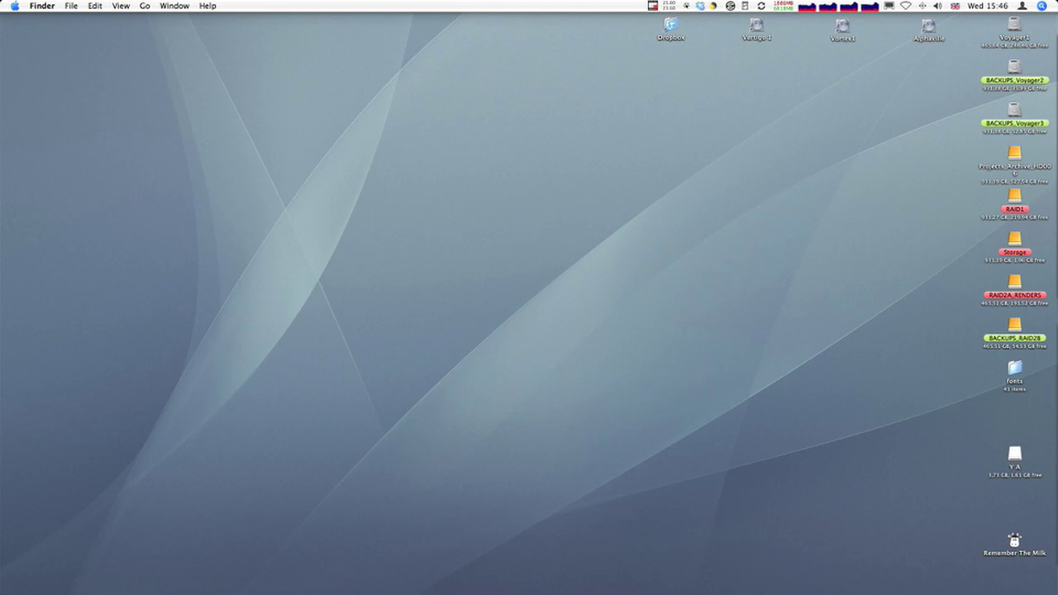
In Firefox, go through Make a Book, Blurb for Professionals and Get Started to Upload your PDF
key(super+Tab)
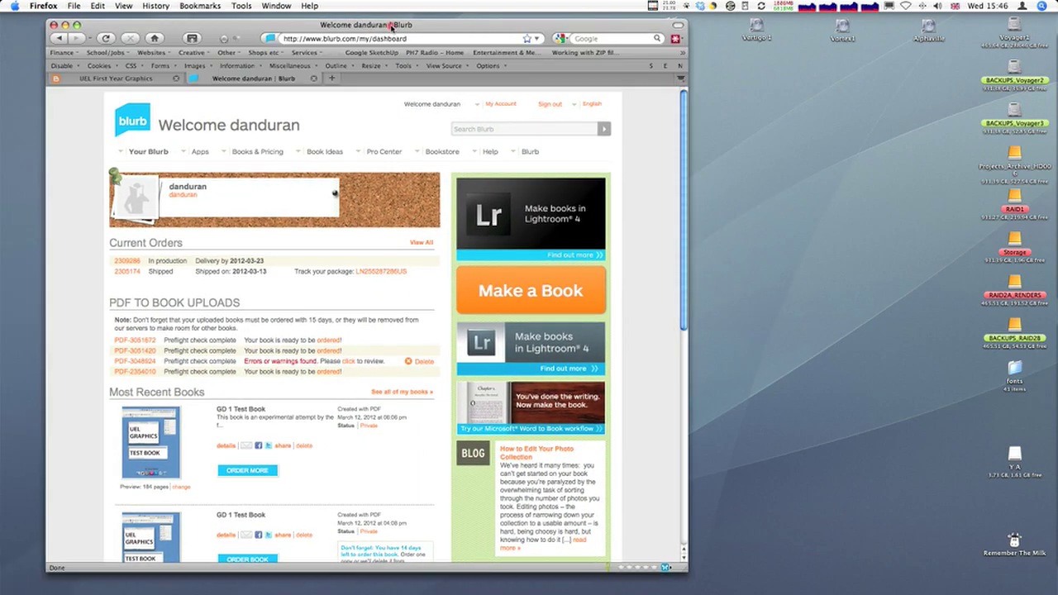
drag(394, 27, 402, 25)
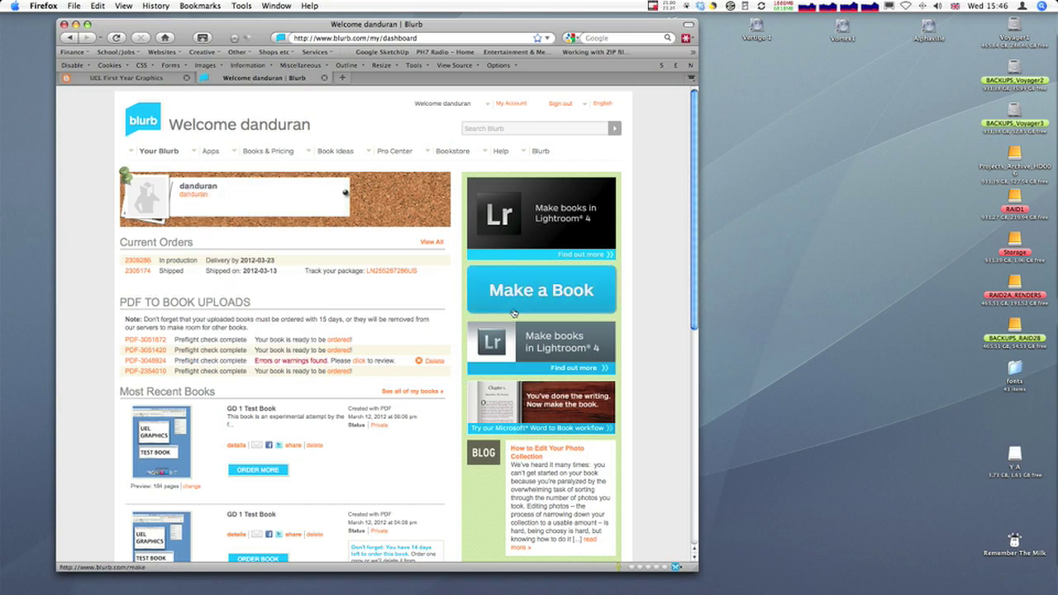
click(572, 298)
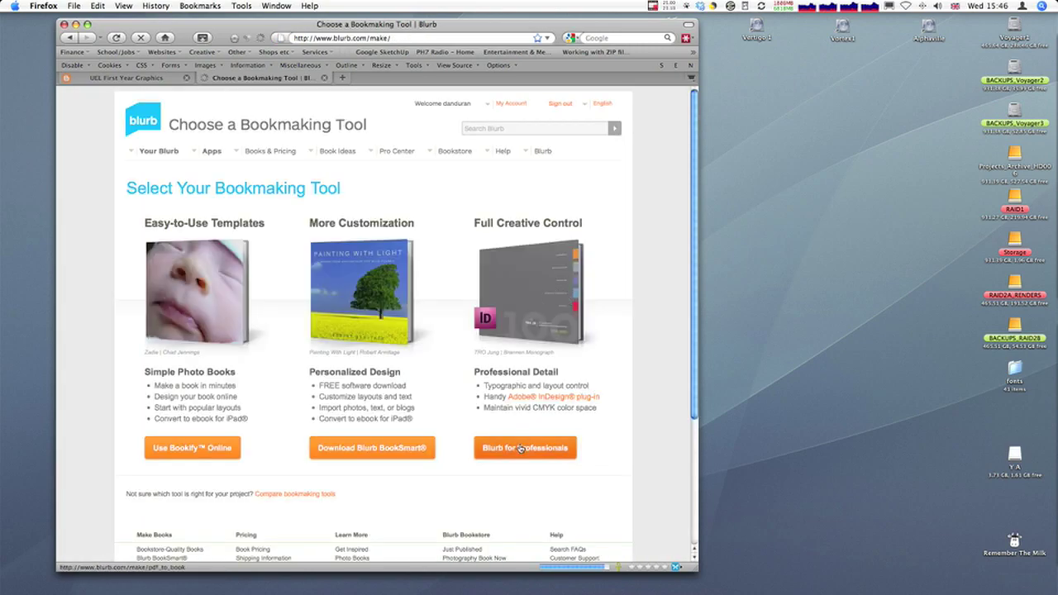
click(520, 451)
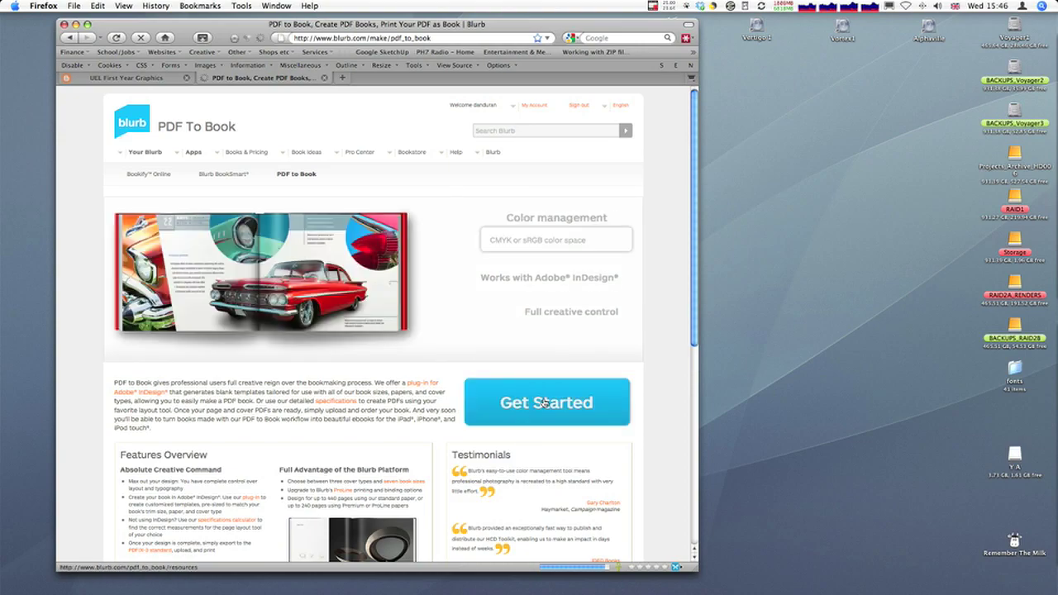
click(544, 403)
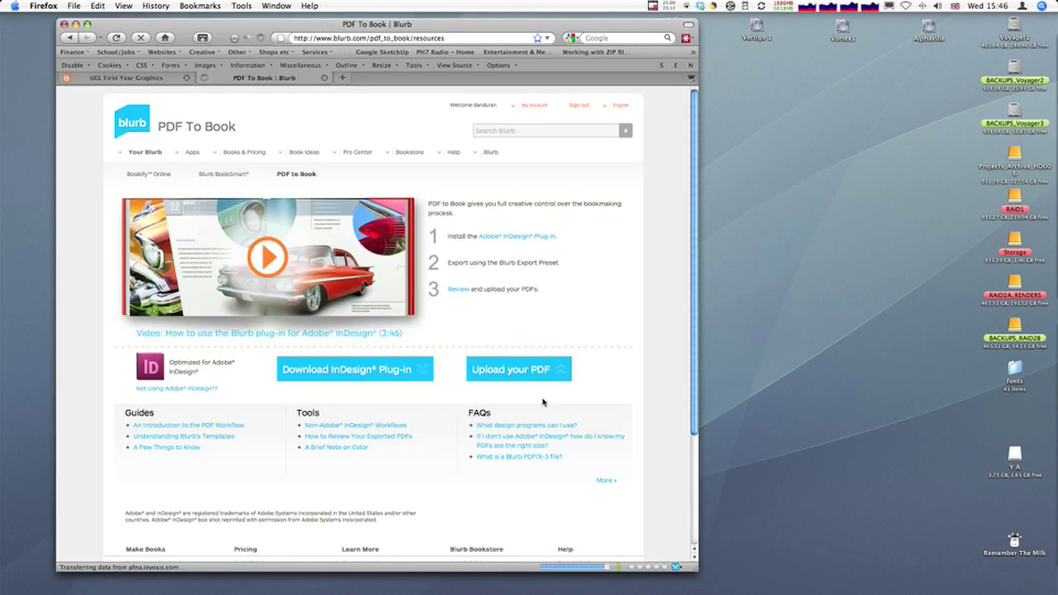
click(515, 377)
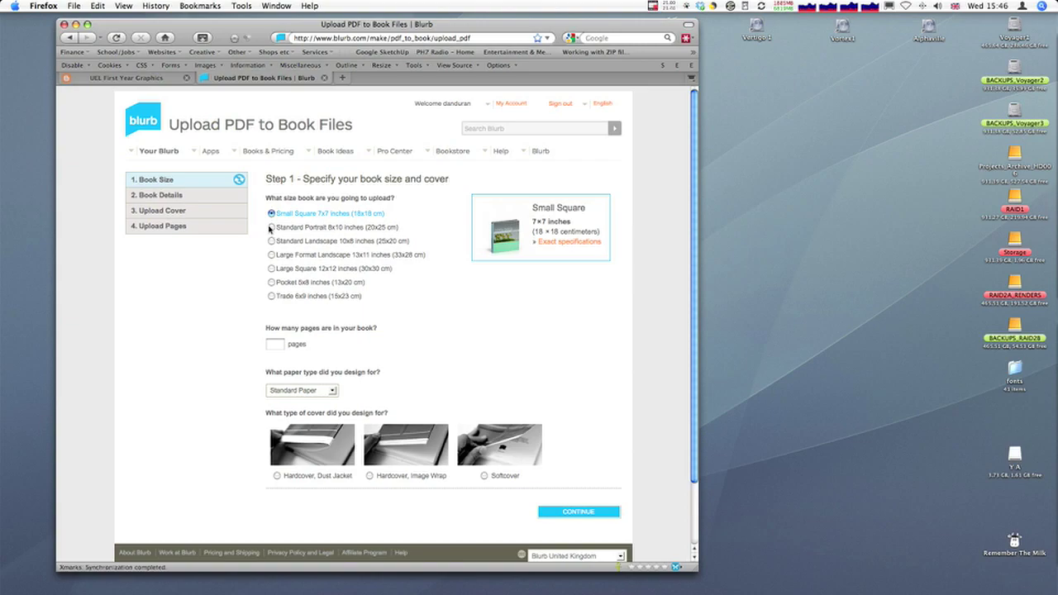
Choose Standard Portrait 8x10, 20 pages, Standard Paper and a Hardcover with Dust Jacket
click(271, 227)
click(280, 344)
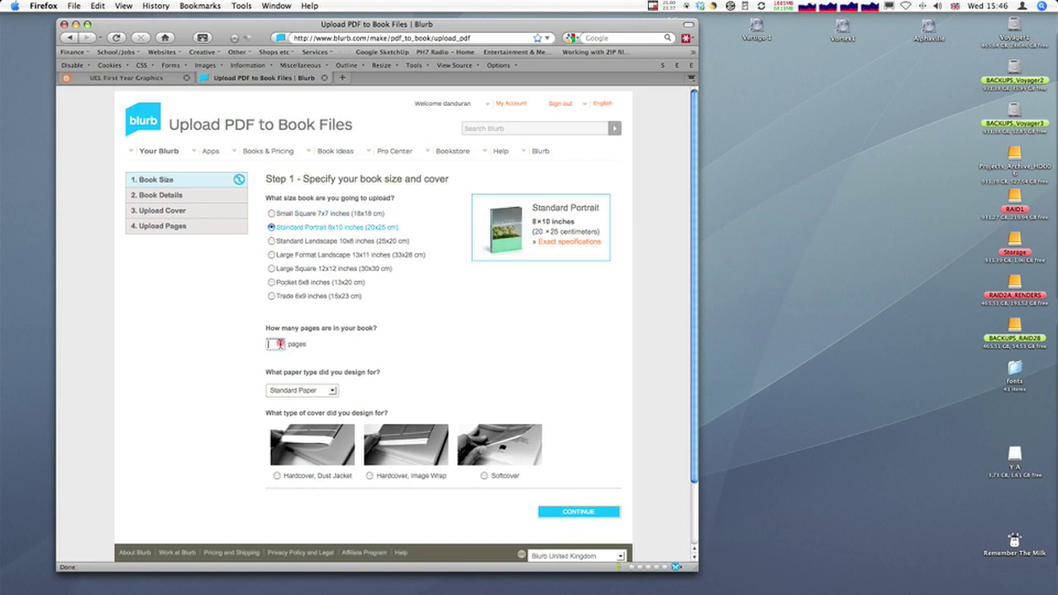
text(20)
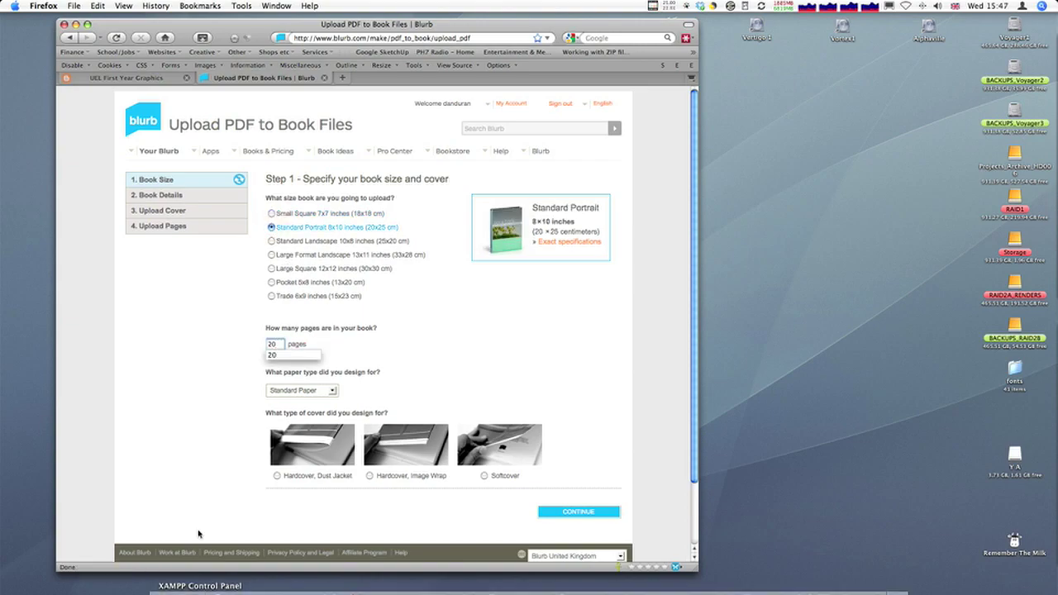
key(Down)
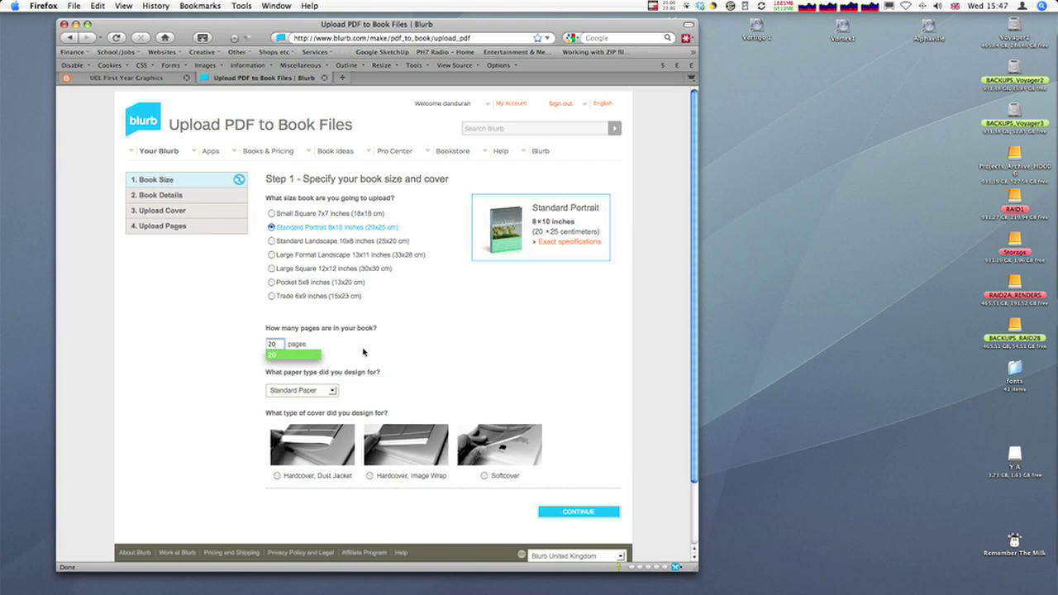
click(322, 390)
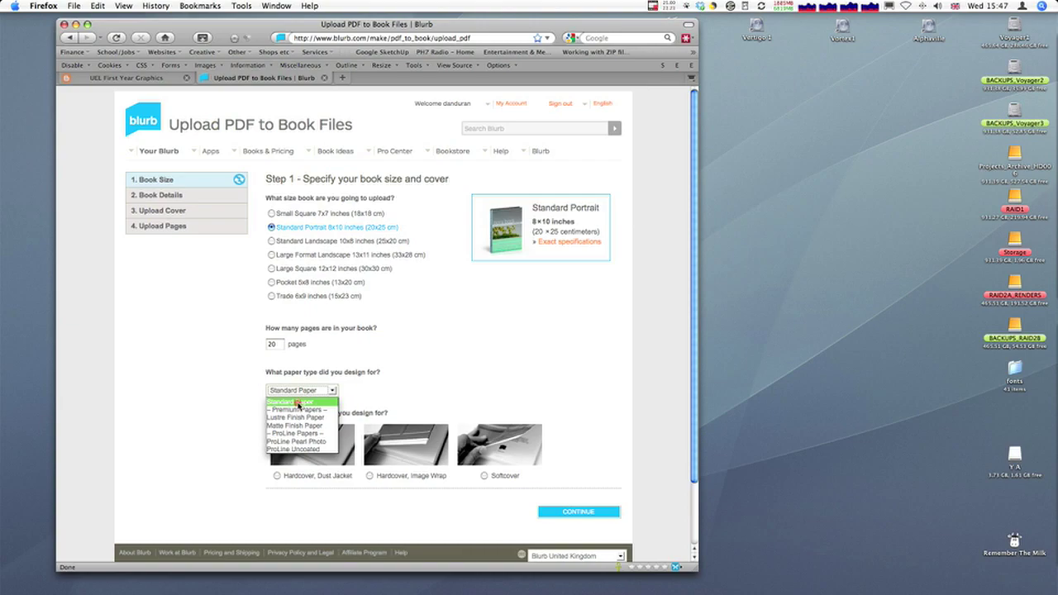
click(299, 405)
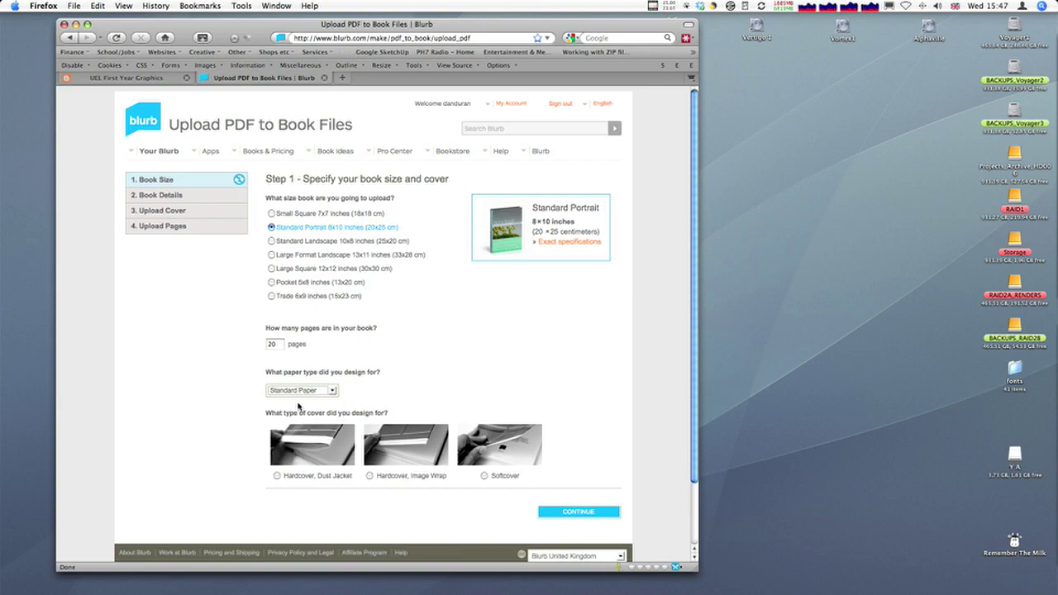
click(277, 477)
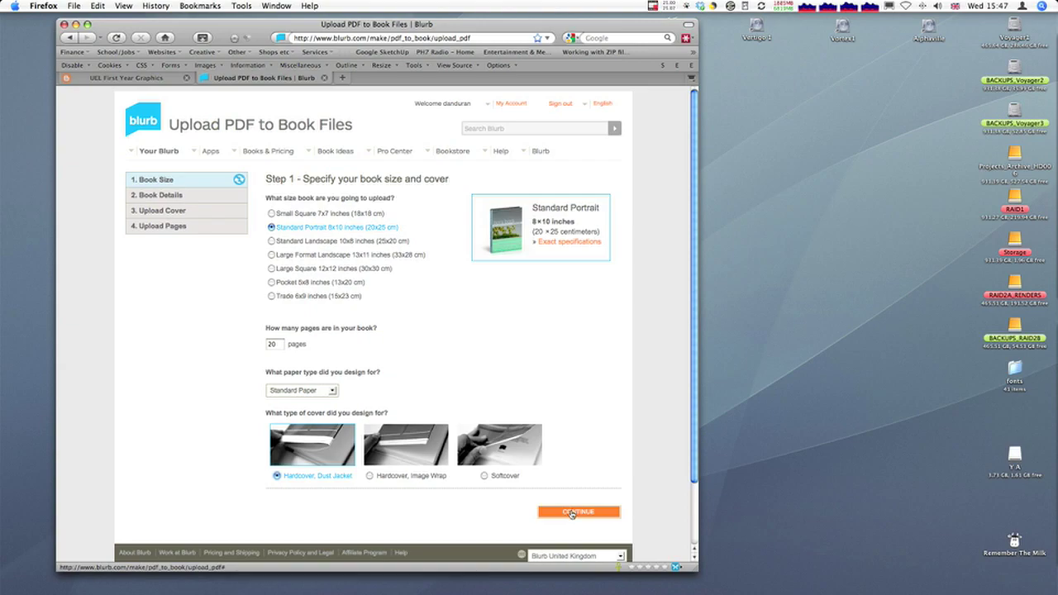
Continue past Step 1, enter title 'test spreads' and the author name, pick Education, then proceed
click(571, 513)
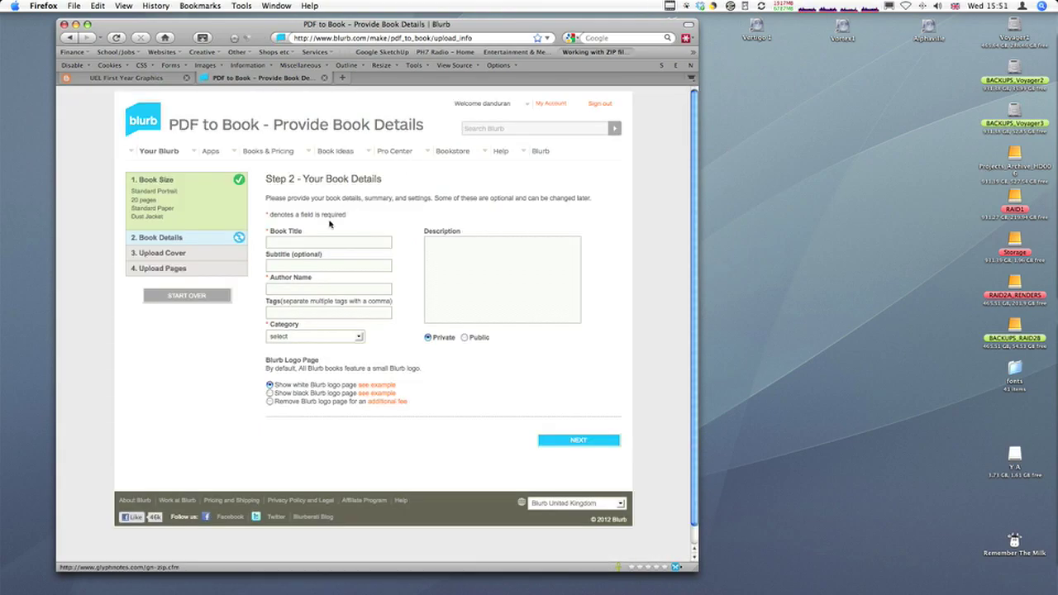
click(313, 241)
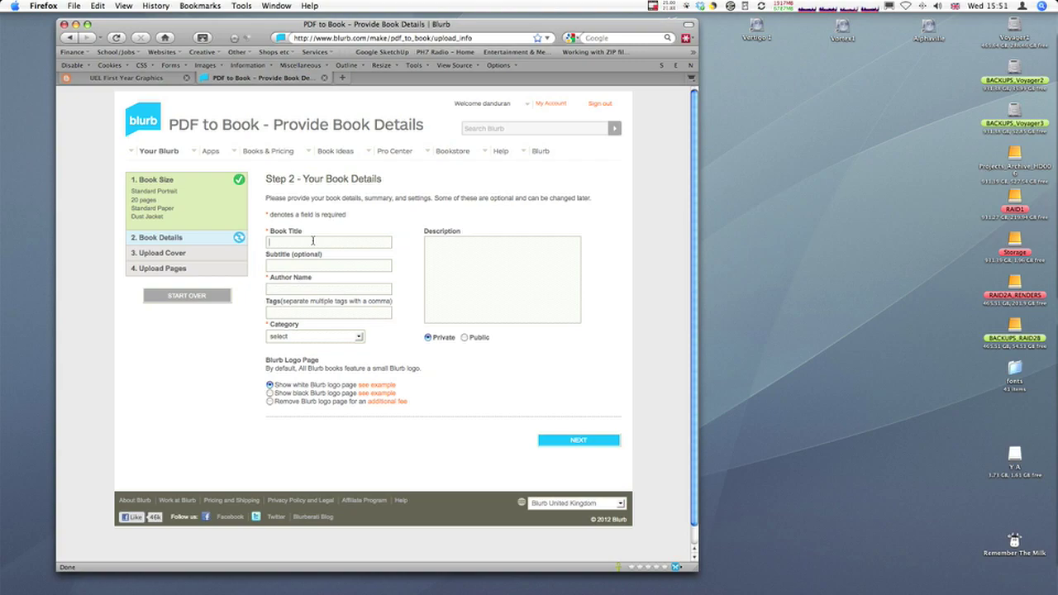
text(test)
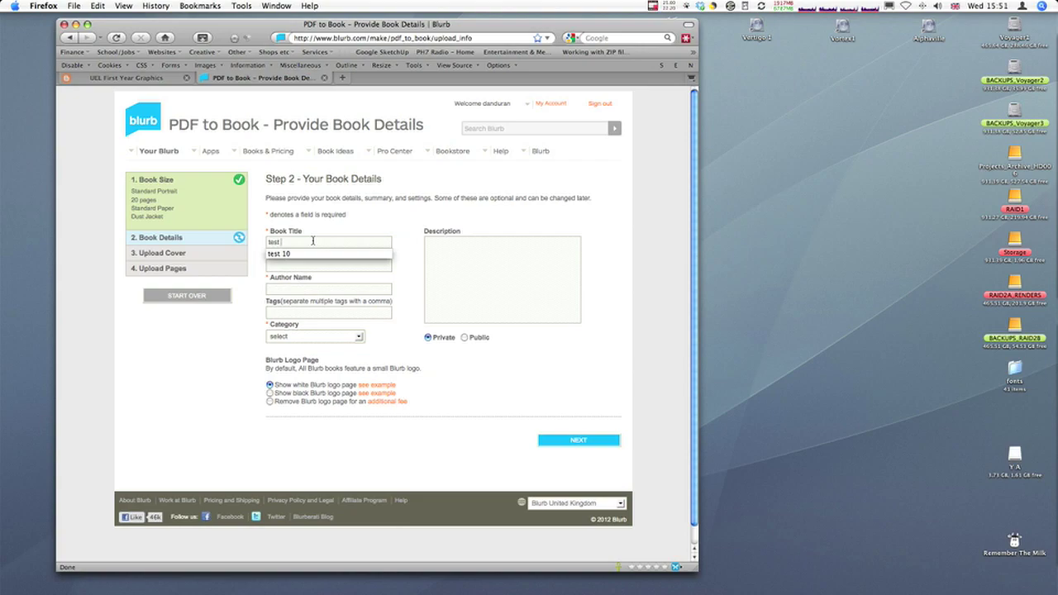
text( spreads)
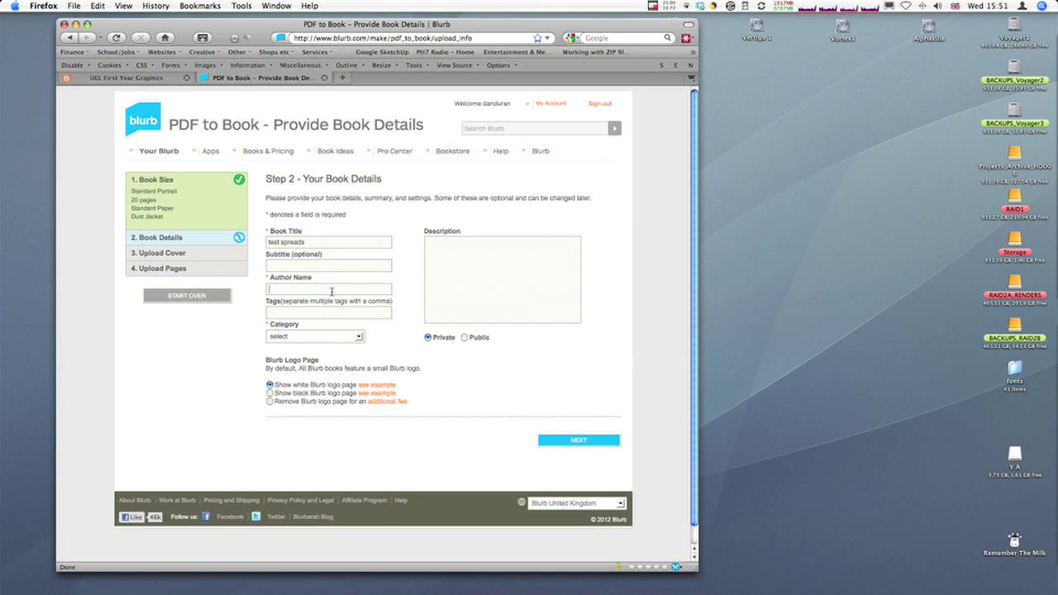
text(Dan)
click(300, 335)
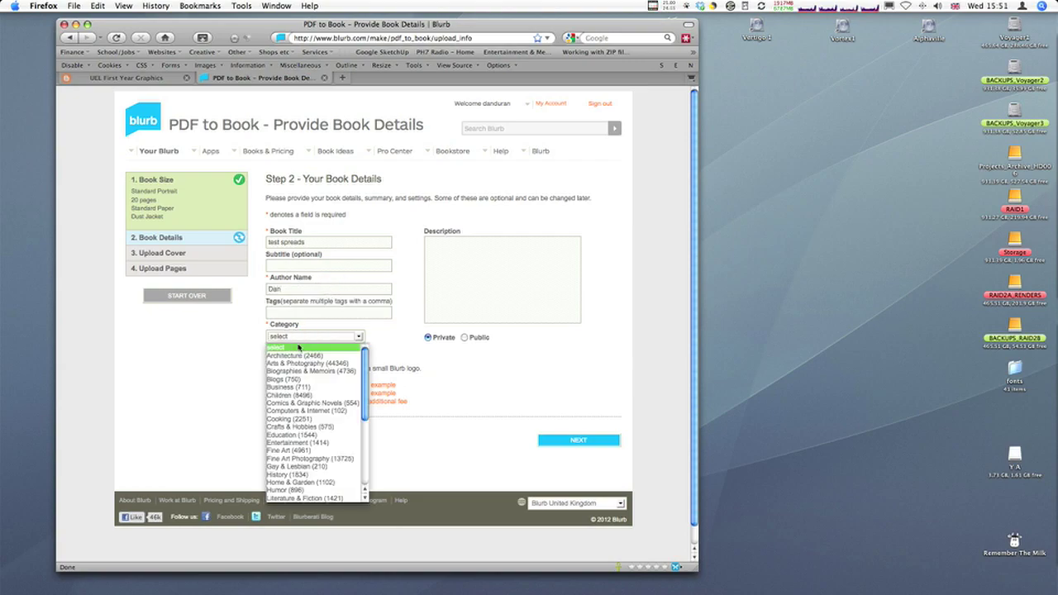
click(312, 435)
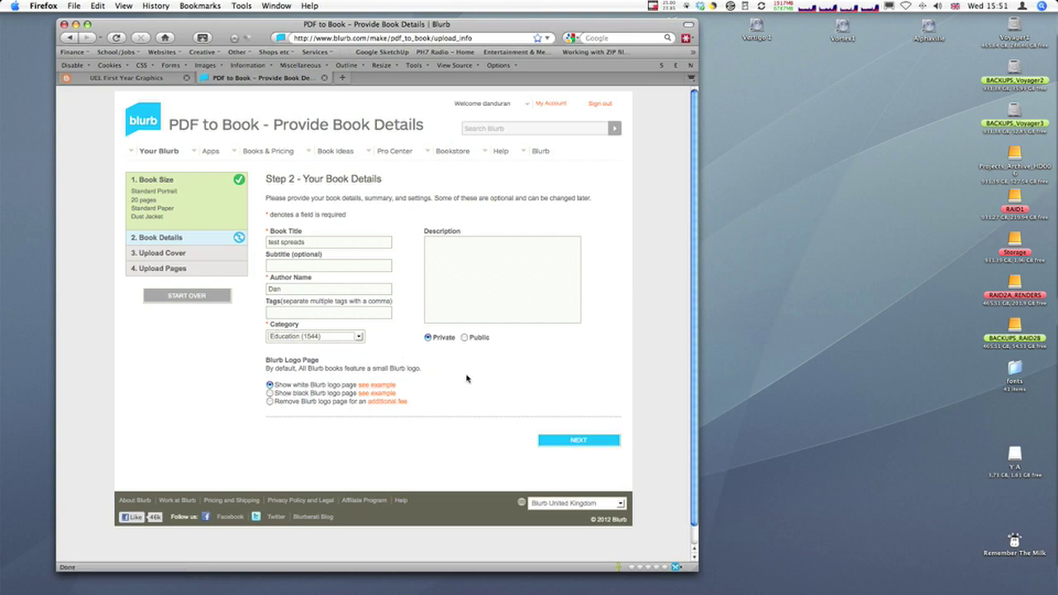
click(586, 445)
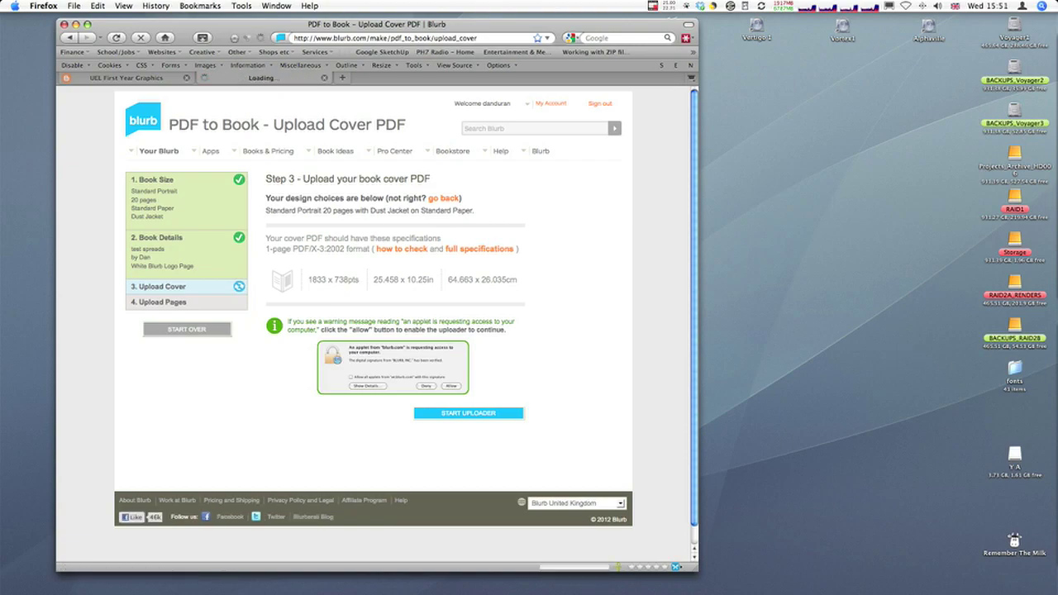
Launch and trust Blurb's cover uploader, then browse to UEL > Demo_Spread > output
click(469, 413)
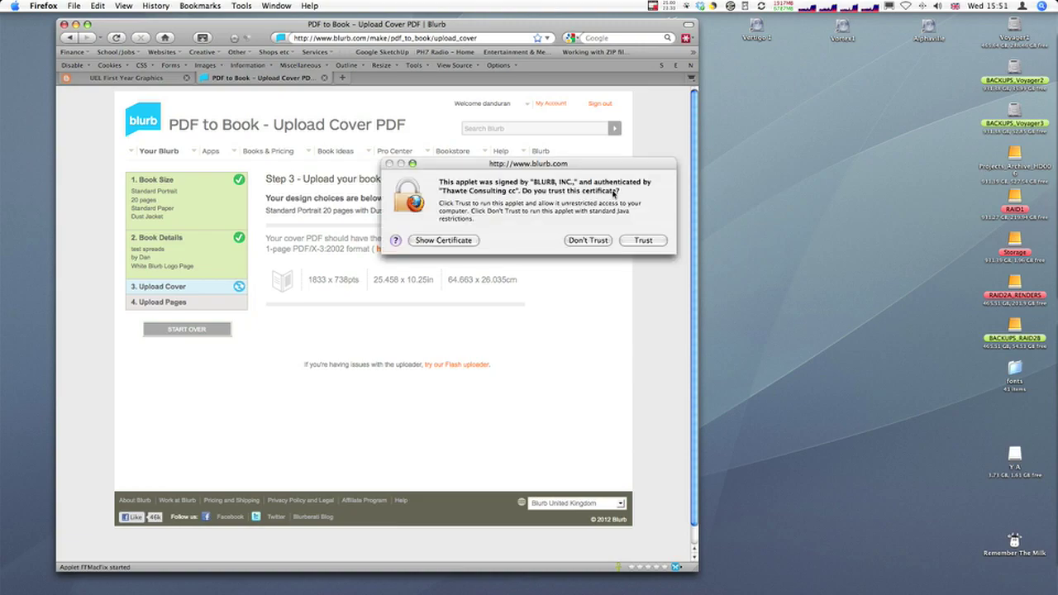
click(643, 240)
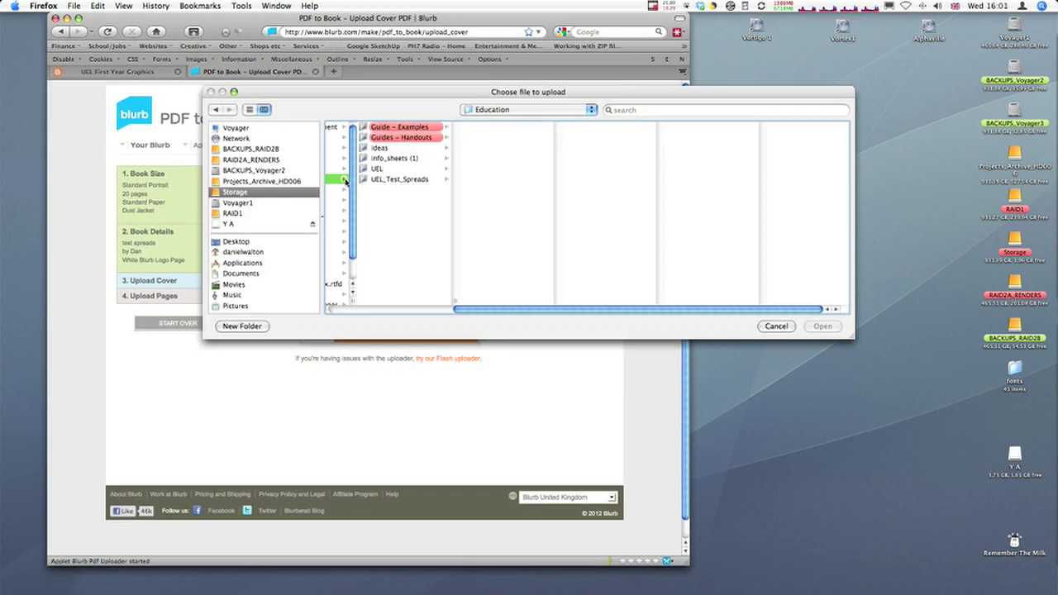
click(381, 169)
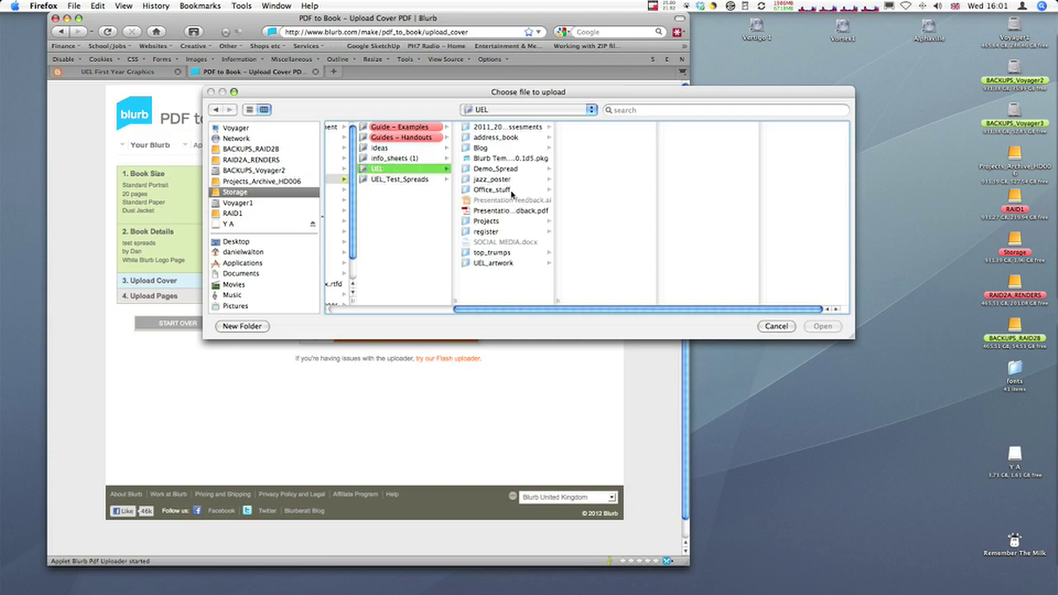
click(506, 169)
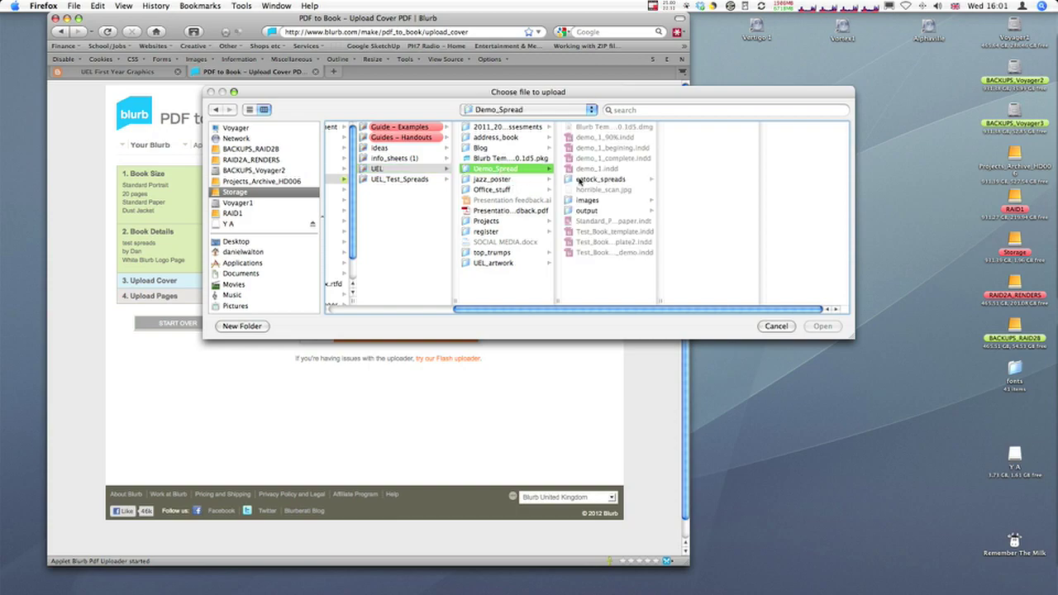
click(596, 210)
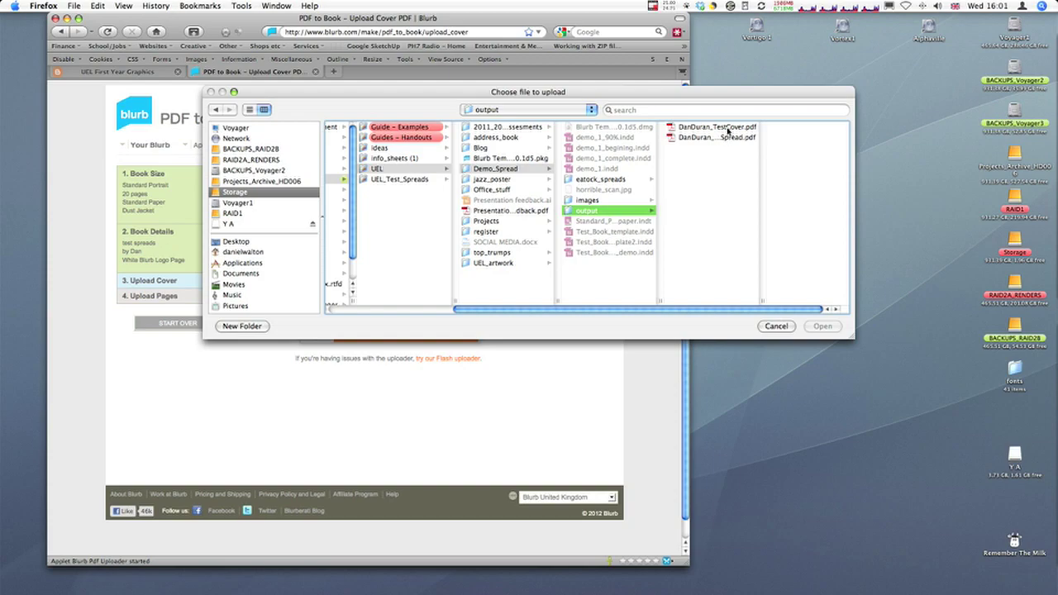
Upload the test cover PDF from the output folder as the book's cover
double_click(760, 304)
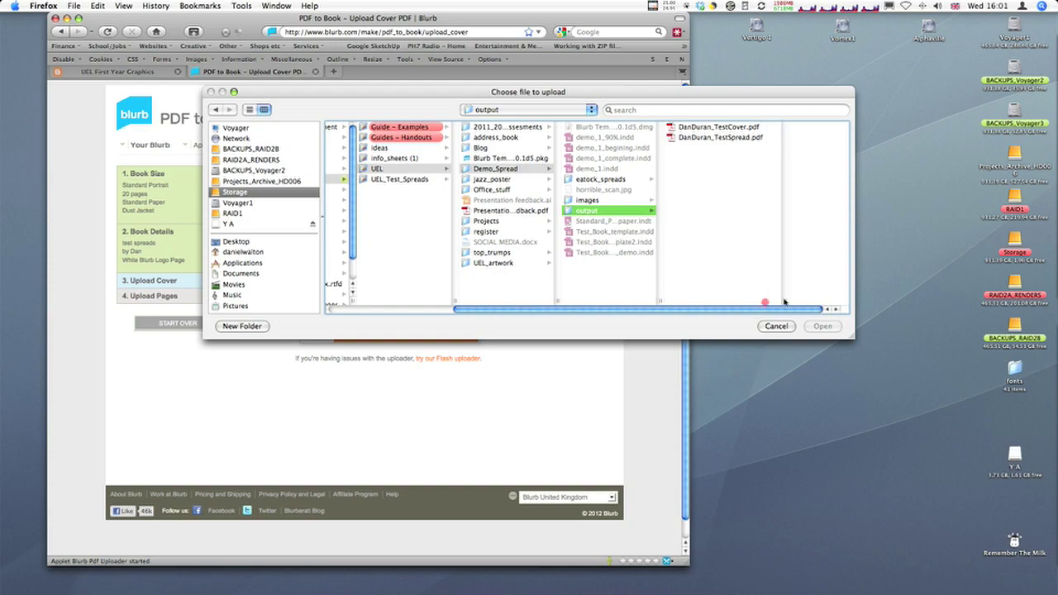
click(734, 126)
click(821, 326)
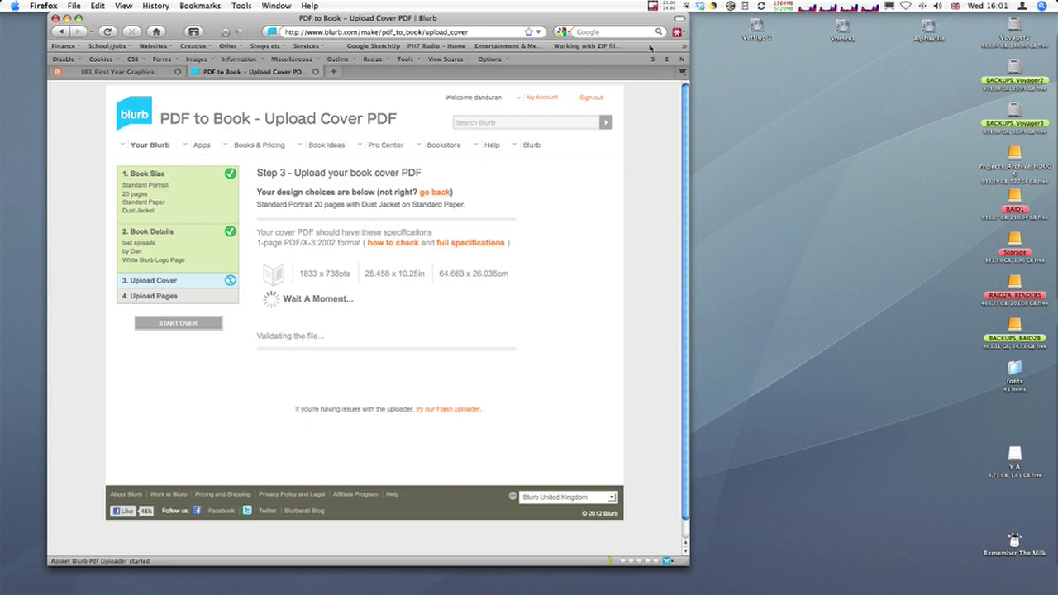
click(661, 6)
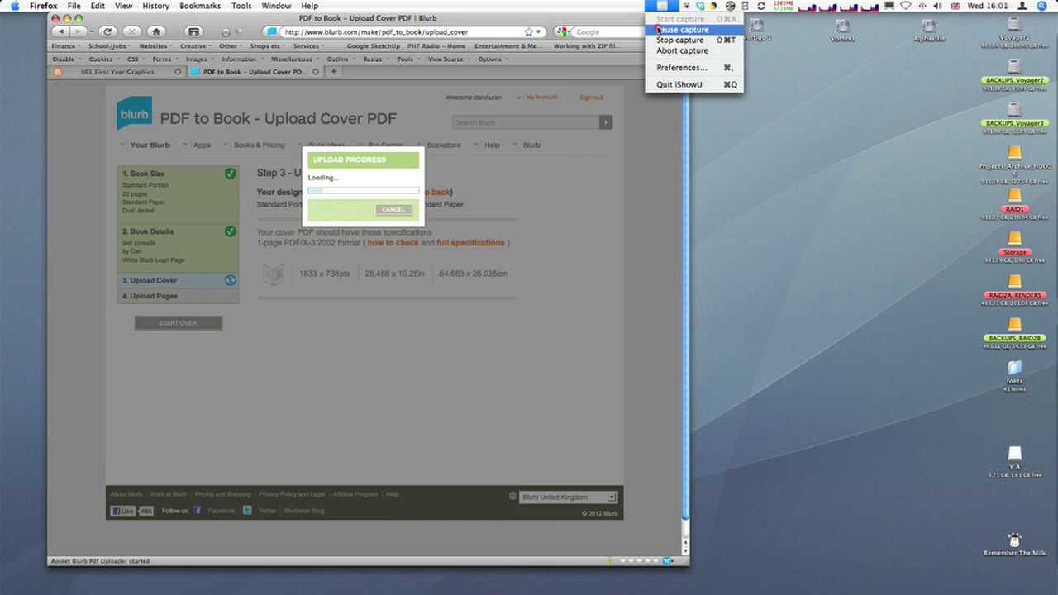
click(659, 30)
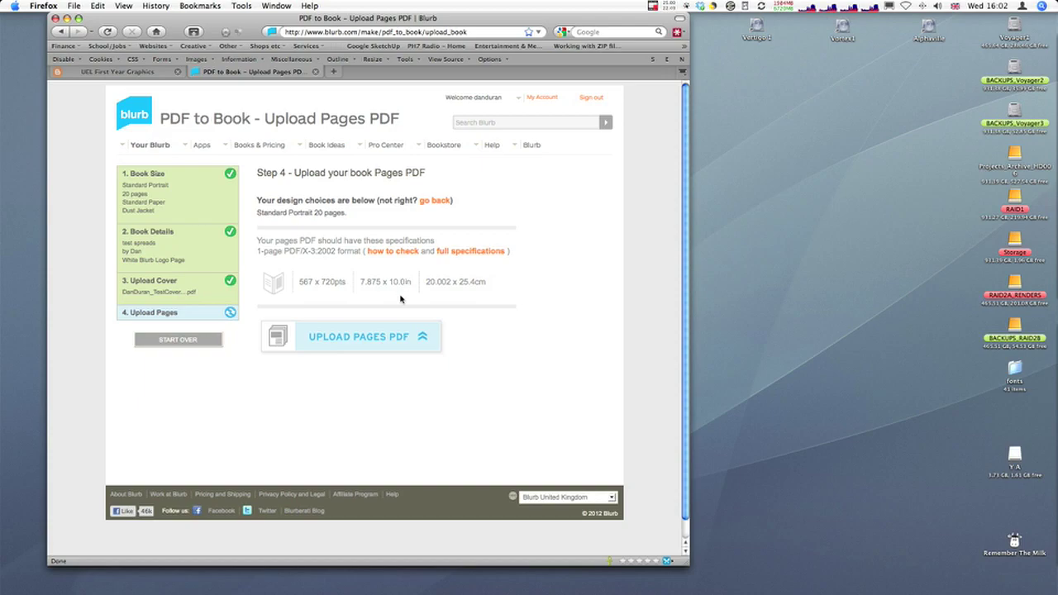
Upload the test spread PDF from the output folder as the book's pages PDF
click(372, 341)
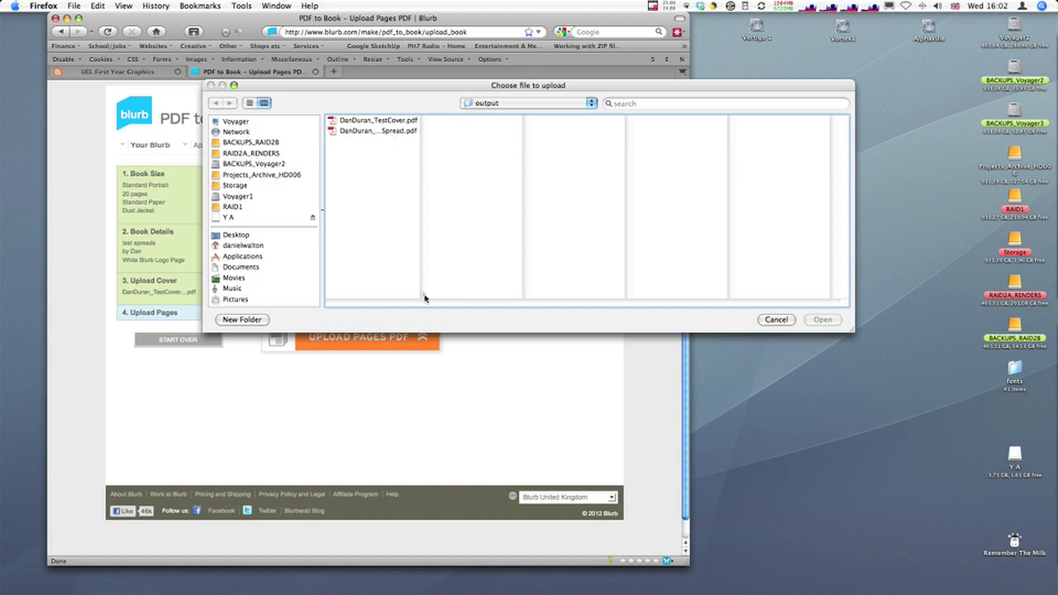
drag(425, 297, 500, 303)
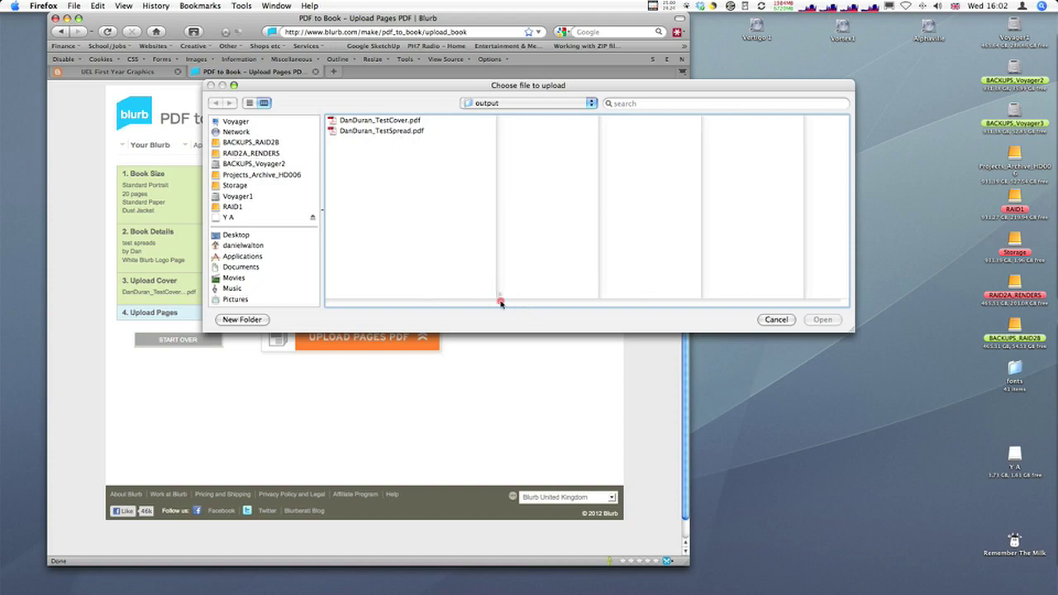
click(396, 135)
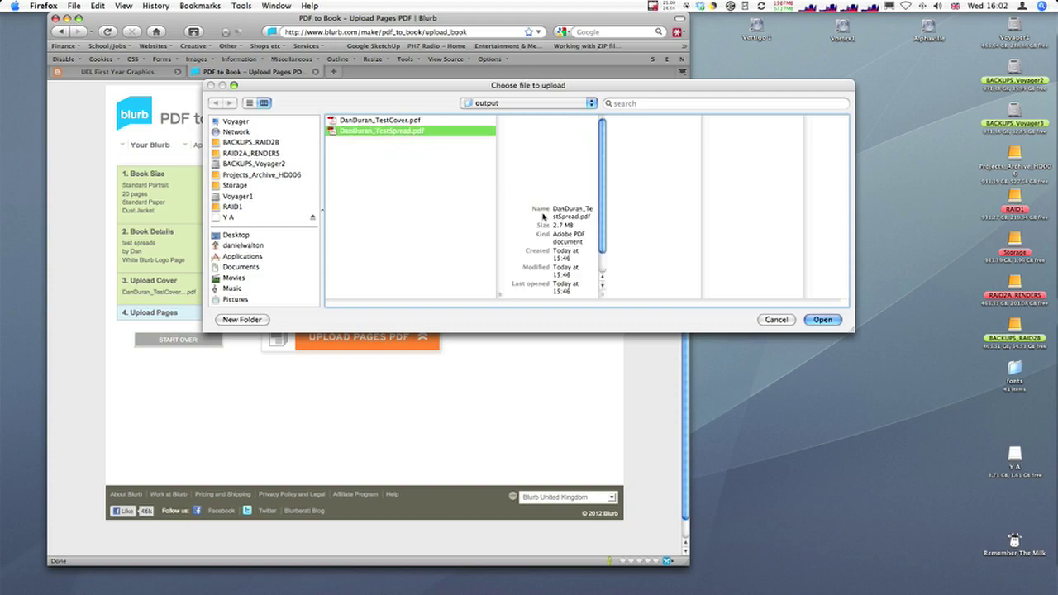
click(823, 319)
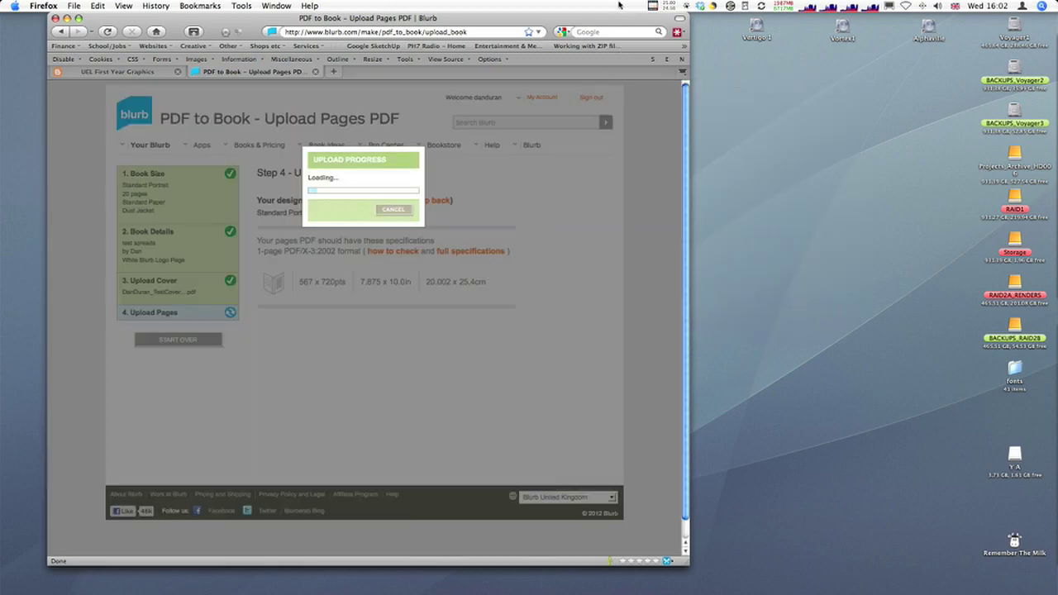
click(653, 6)
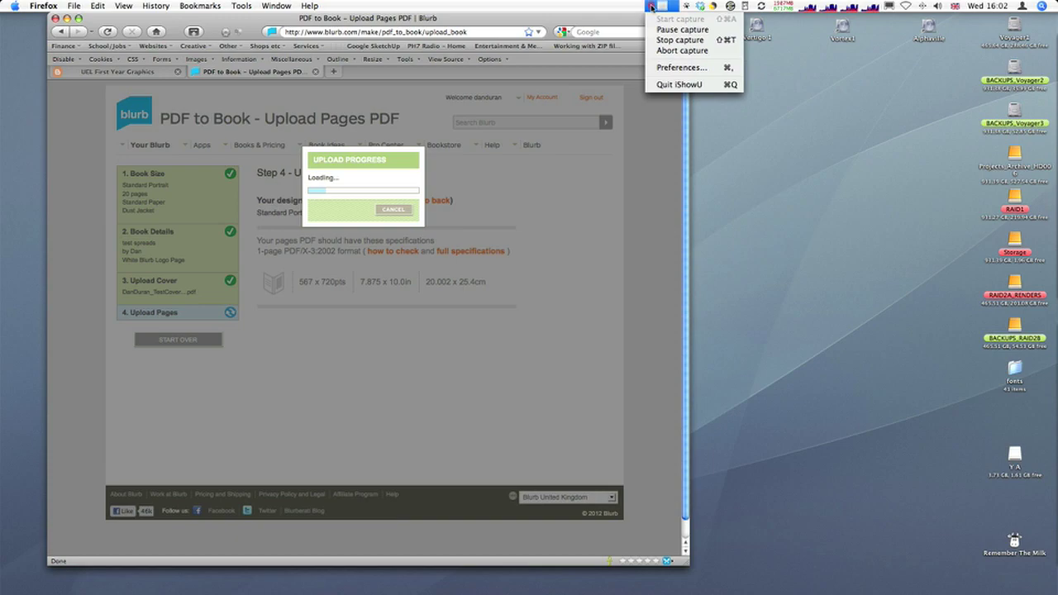
click(661, 28)
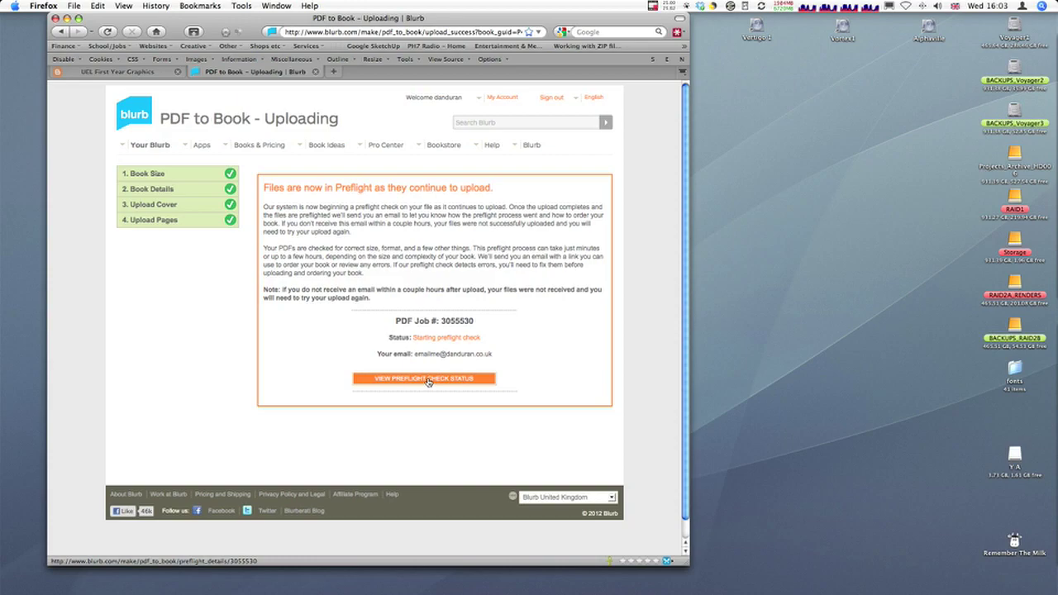
Open the preflight check status and review the Preflight Details checklist, every item OK
click(427, 379)
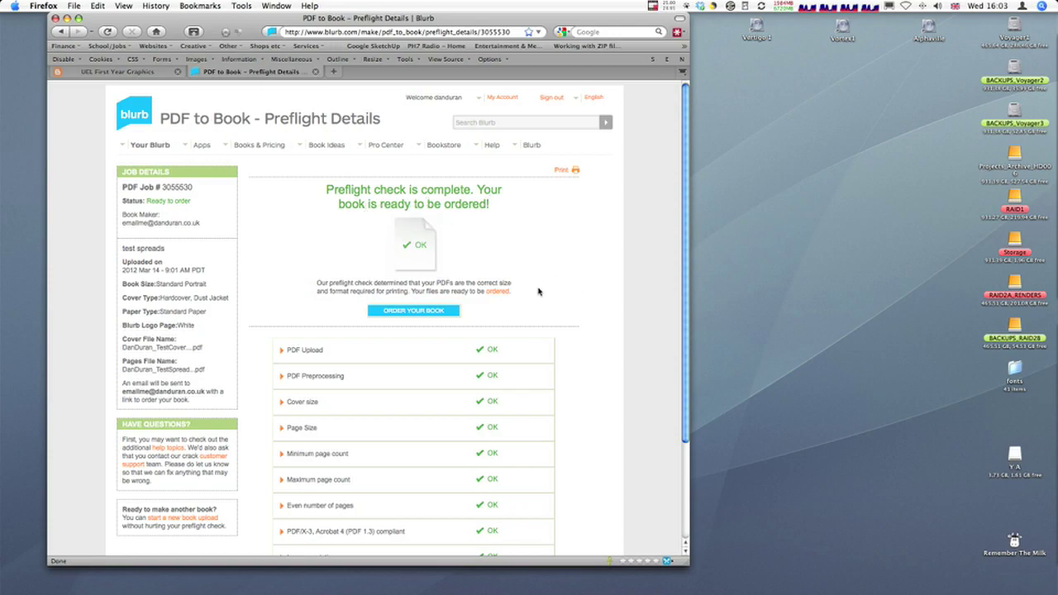
scroll(538, 291, down, 1)
scroll(539, 291, down, 5)
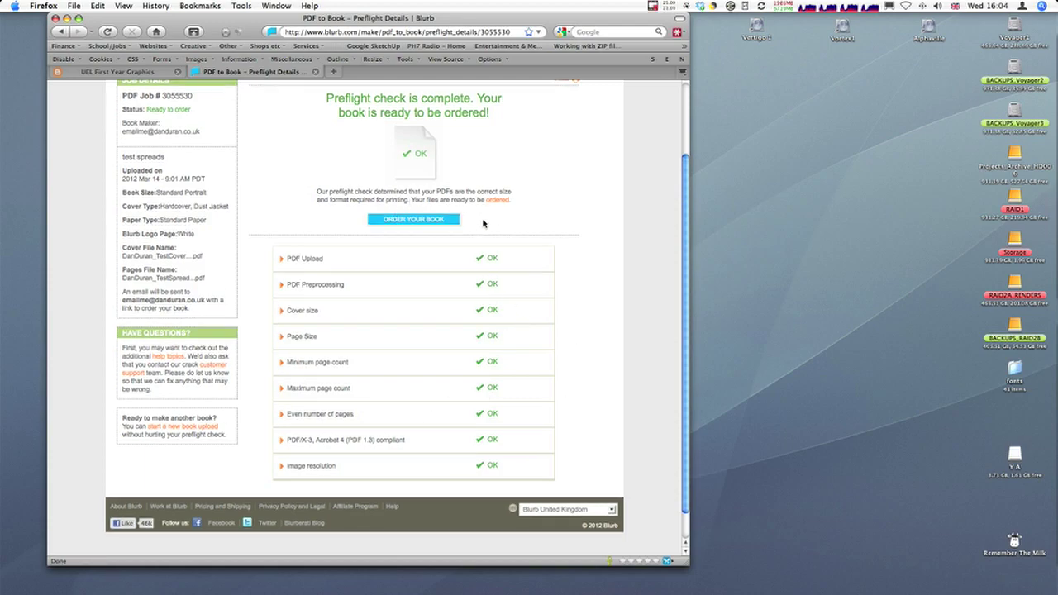
scroll(485, 227, up, 3)
mouse_move(460, 147)
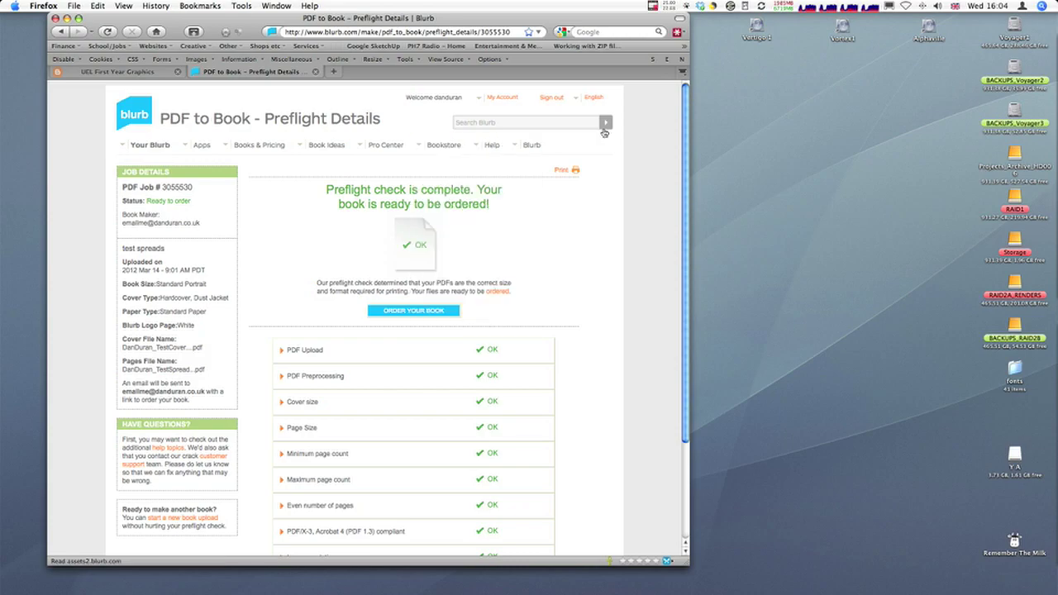